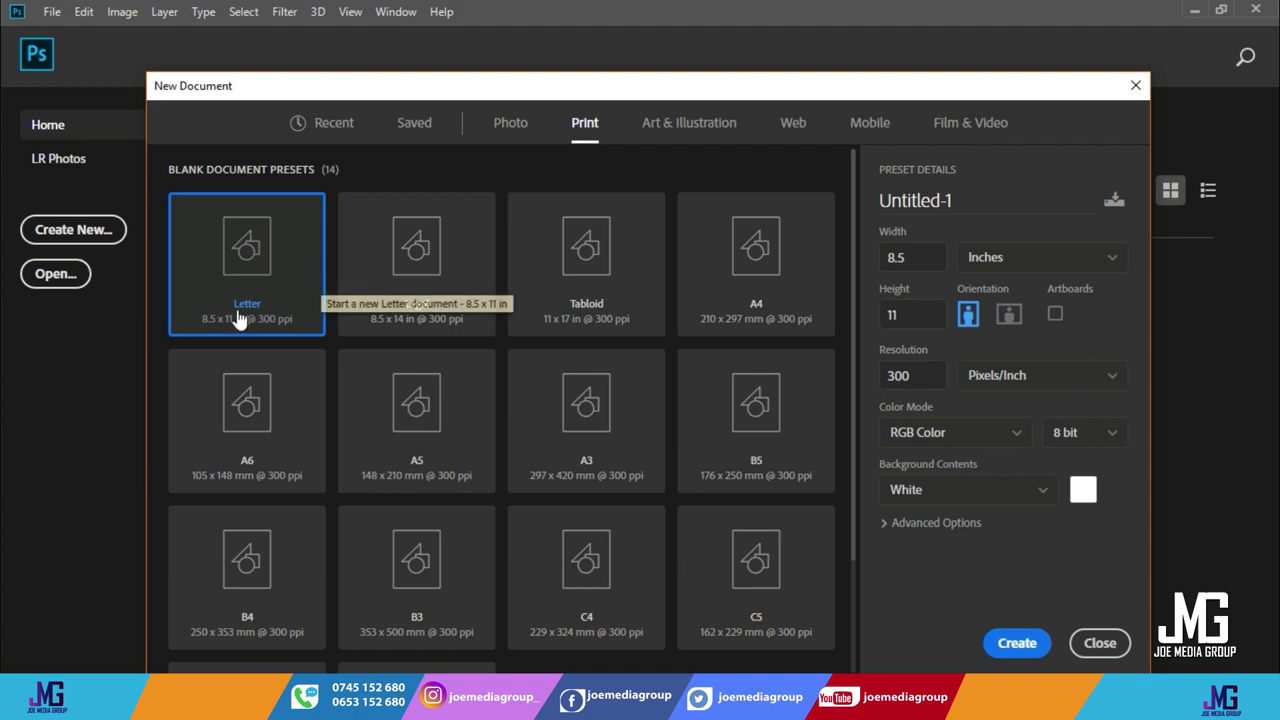
# Step: Create a blank Letter-size document and add a new empty layer
pyautogui.doubleClick(252, 265)
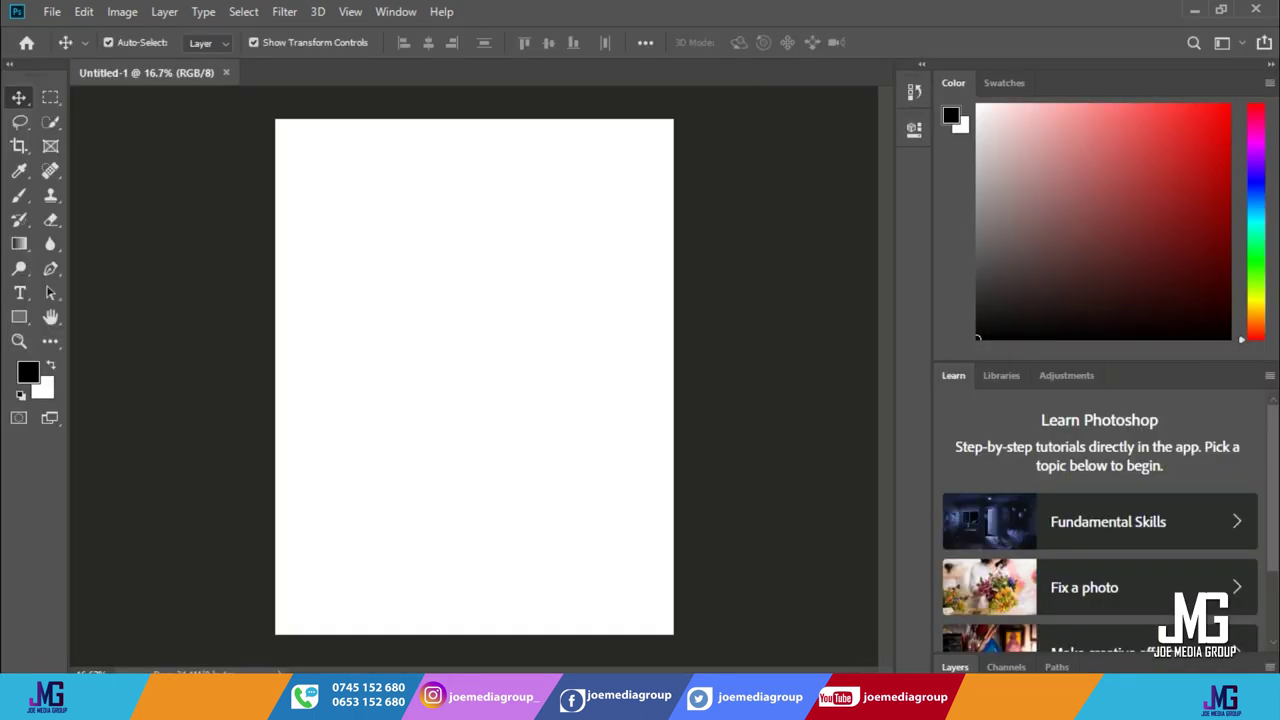
pyautogui.hotkey('ctrl', 'shift', 'alt', 'n')
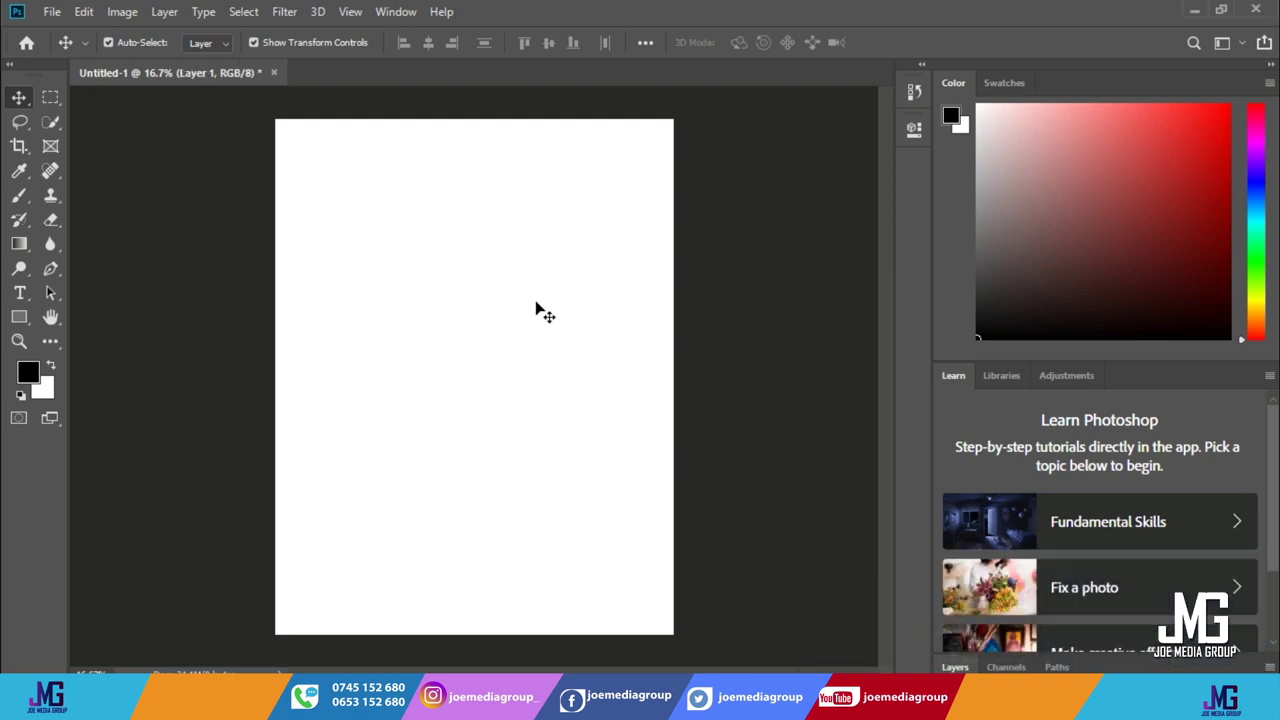
# Step: Add a text layer reading TANANIA on the page and select the word
pyautogui.click(19, 293)
pyautogui.click(342, 325)
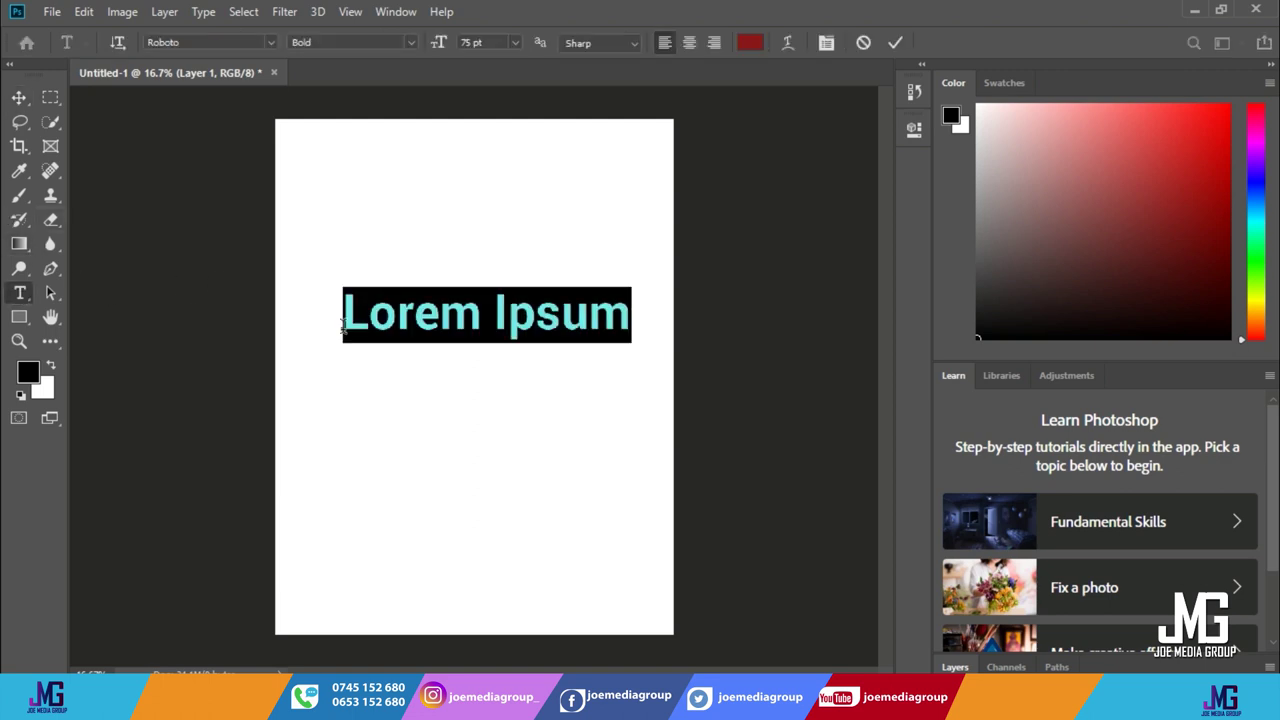
pyautogui.rightClick(343, 320)
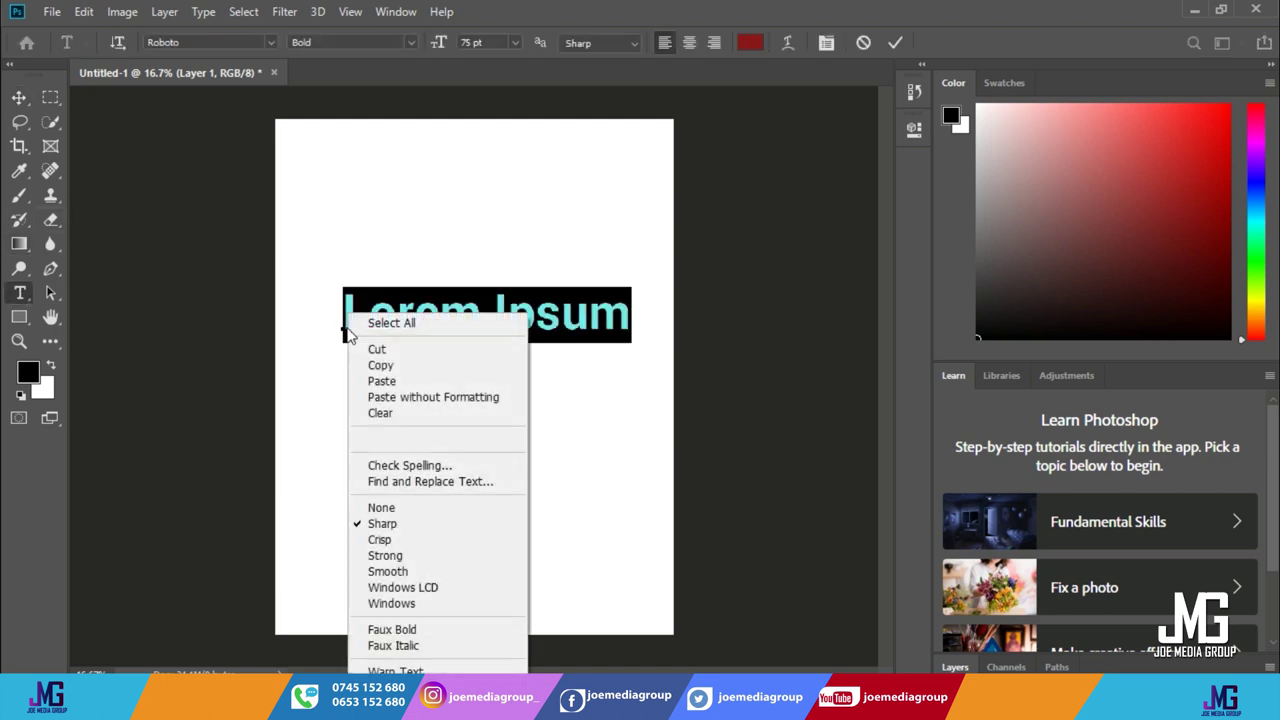
pyautogui.click(400, 380)
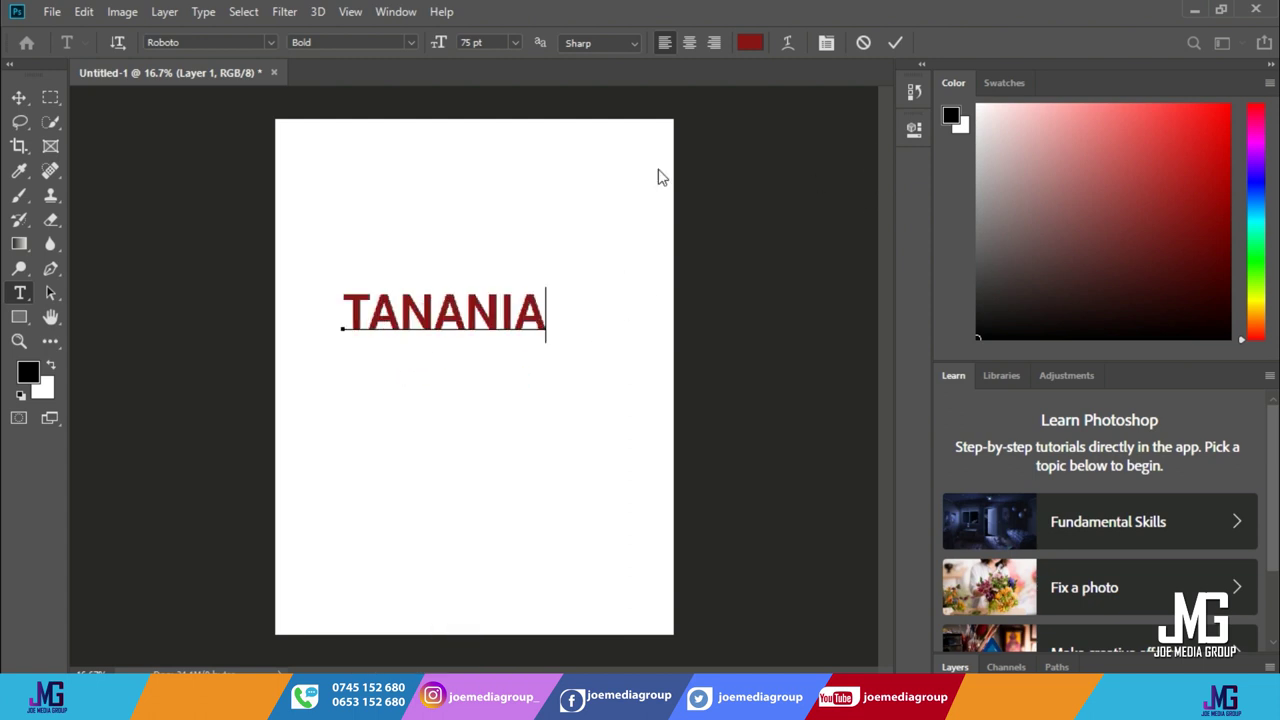
pyautogui.moveTo(563, 331); pyautogui.dragTo(531, 331)
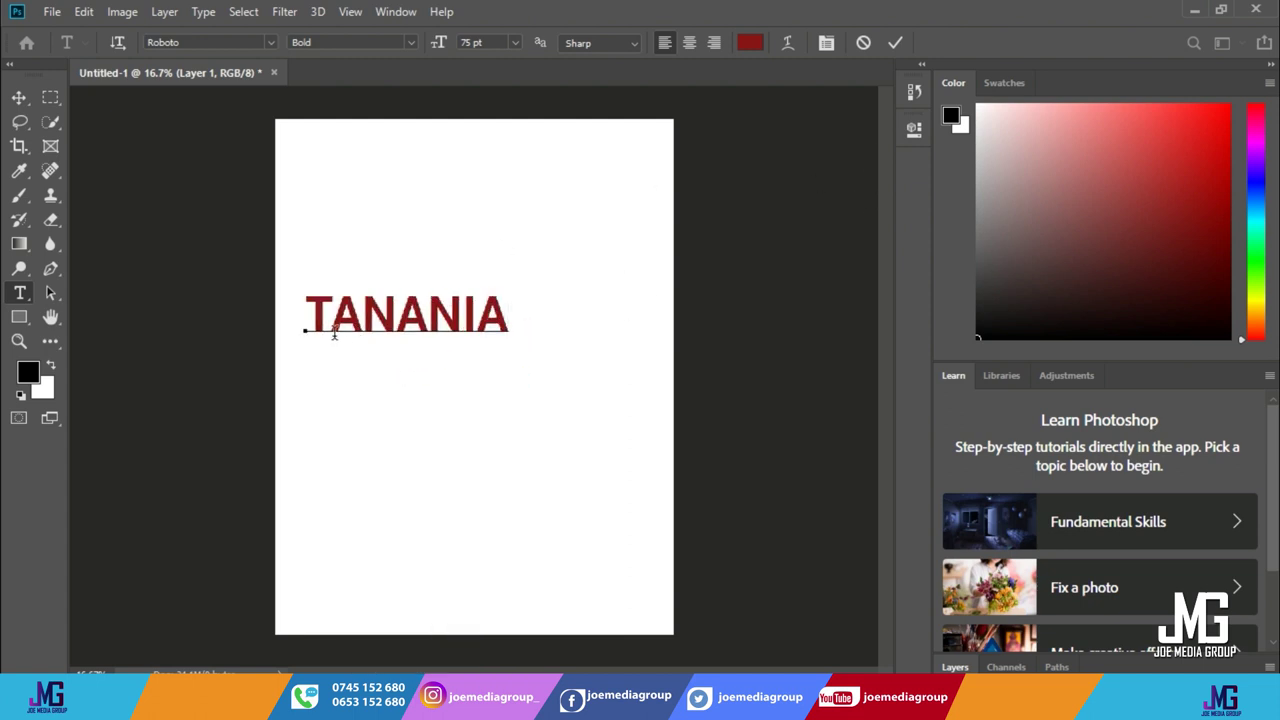
pyautogui.moveTo(307, 323); pyautogui.dragTo(545, 331)
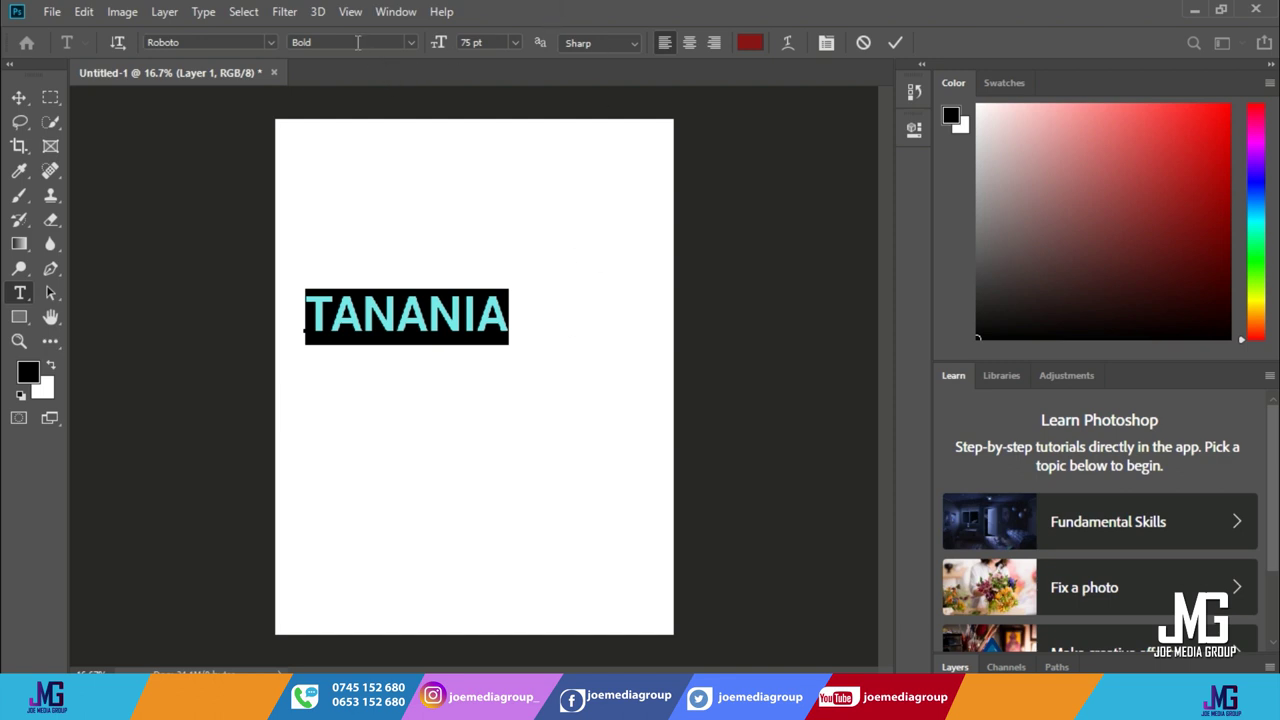
# Step: Enlarge TANANIA to about 107 pt and commit the text
pyautogui.click(195, 43)
pyautogui.moveTo(438, 50); pyautogui.dragTo(471, 51)
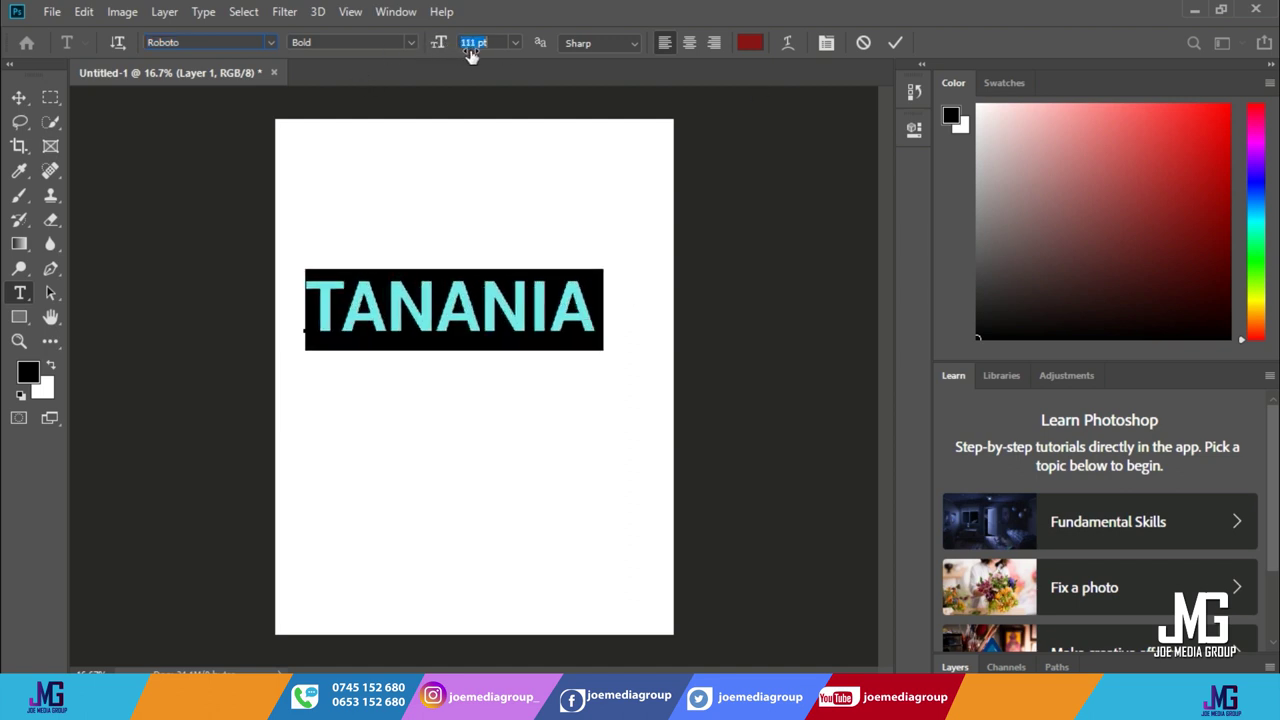
pyautogui.click(22, 98)
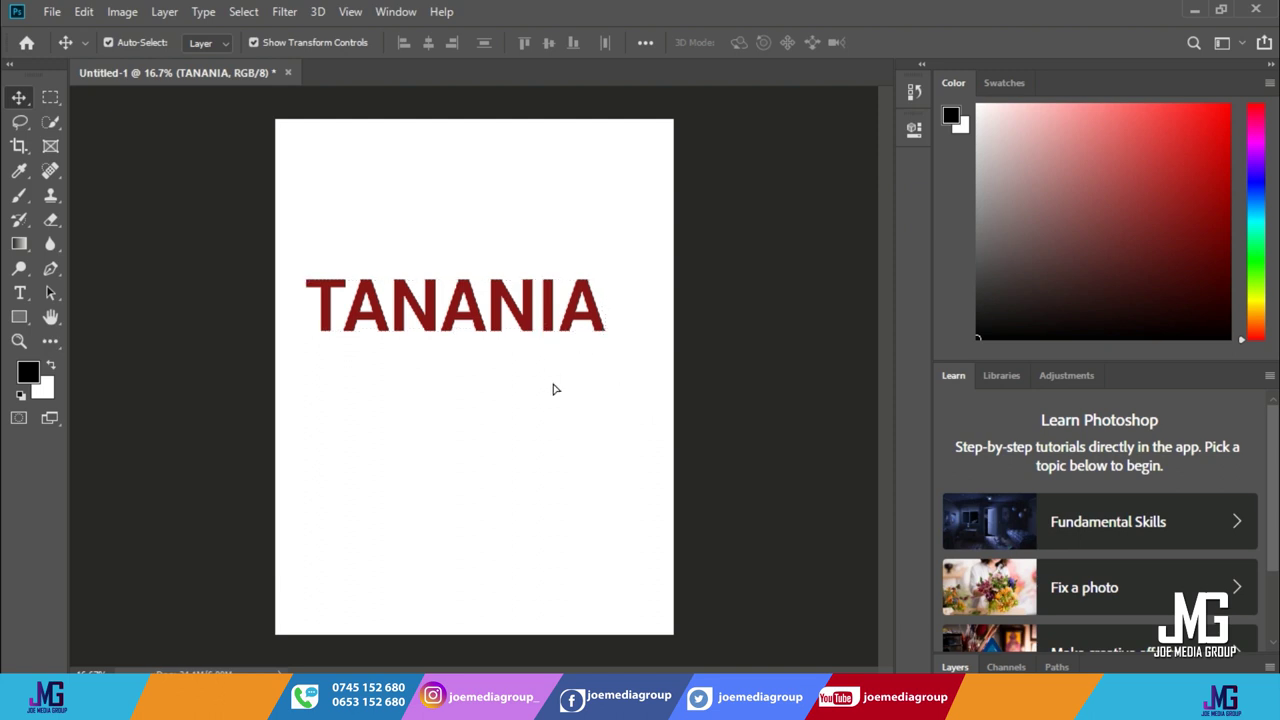
# Step: Position TANANIA near the middle of the page
pyautogui.moveTo(545, 305); pyautogui.dragTo(562, 377)
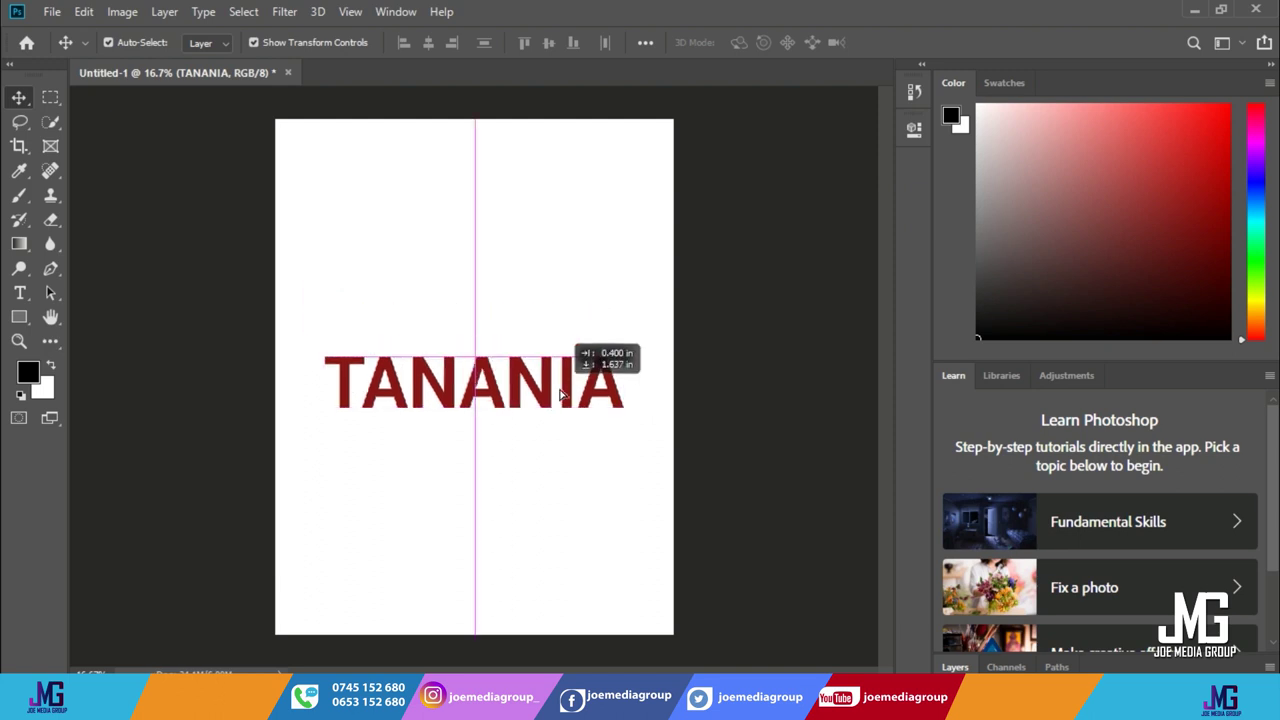
pyautogui.click(277, 205)
pyautogui.moveTo(497, 403); pyautogui.dragTo(484, 352)
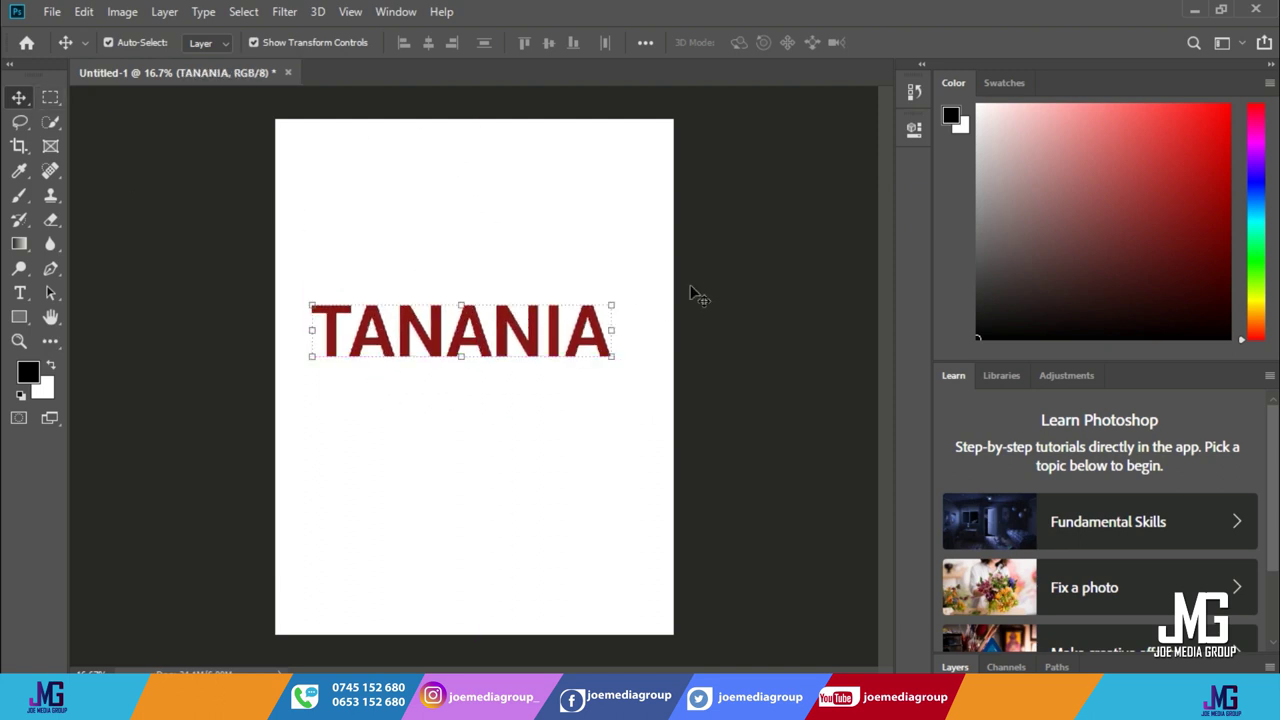
pyautogui.click(626, 297)
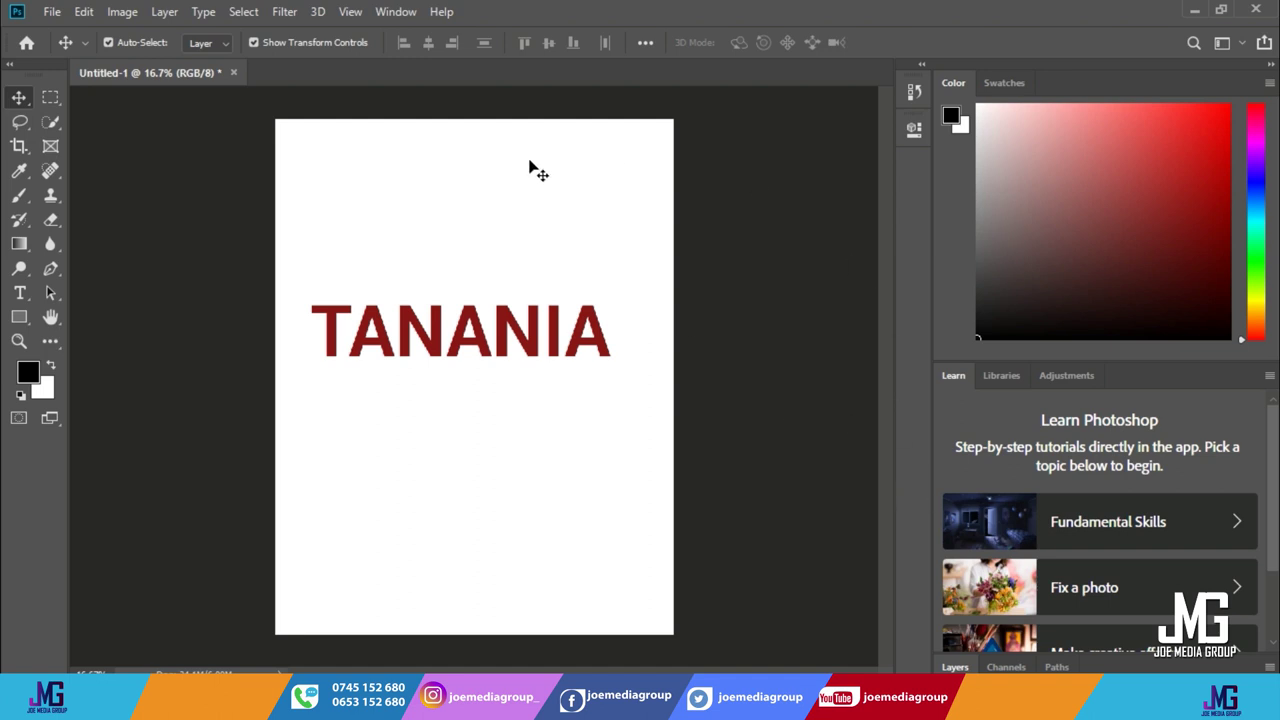
pyautogui.click(955, 667)
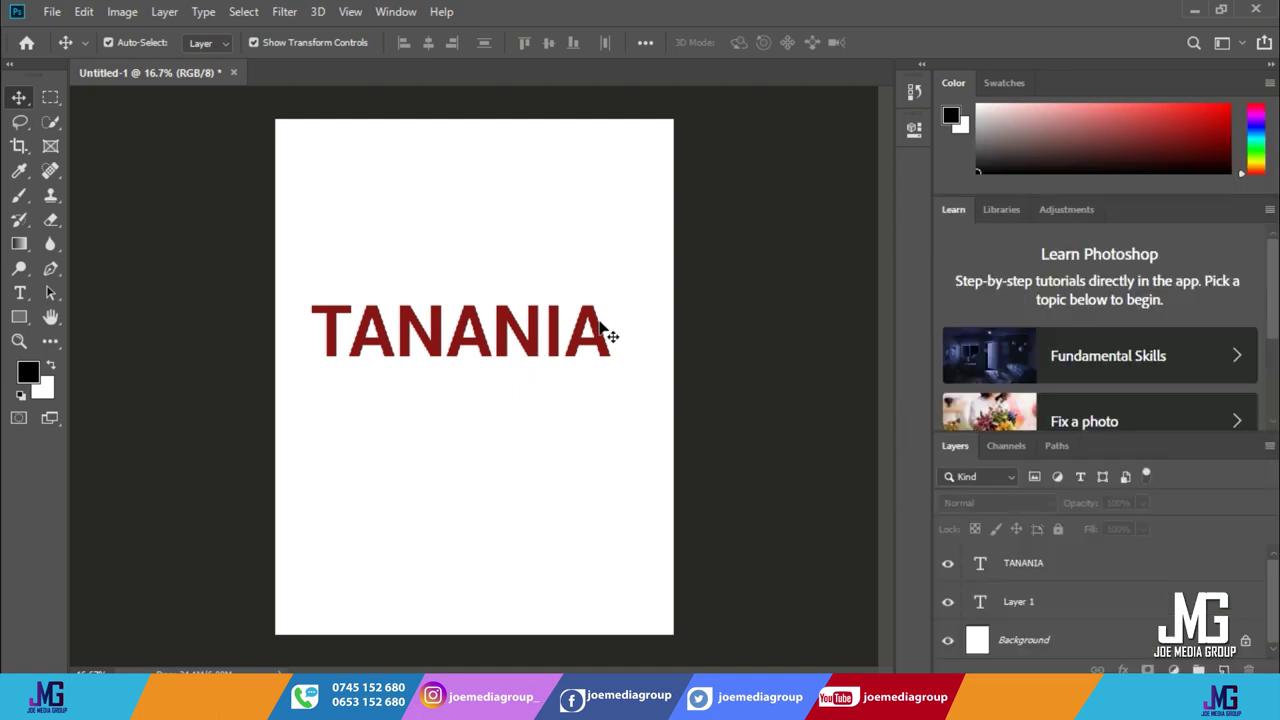
pyautogui.moveTo(457, 354); pyautogui.dragTo(457, 374)
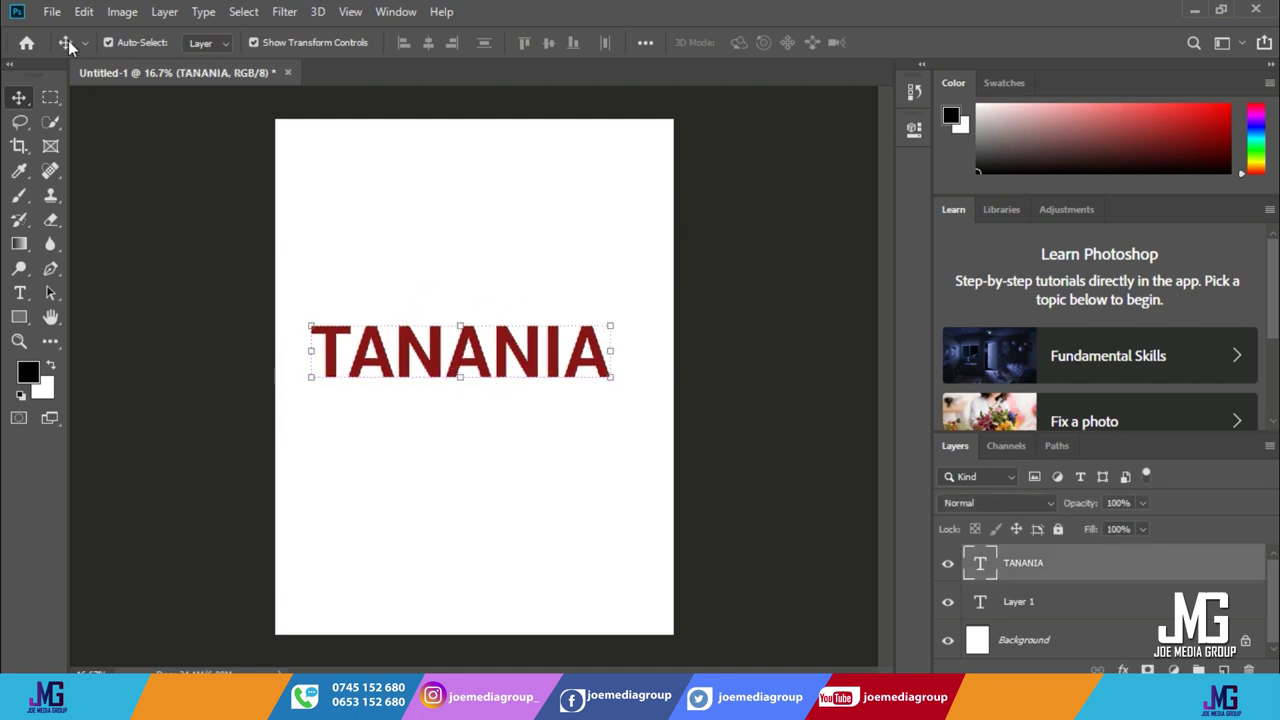
pyautogui.click(51, 12)
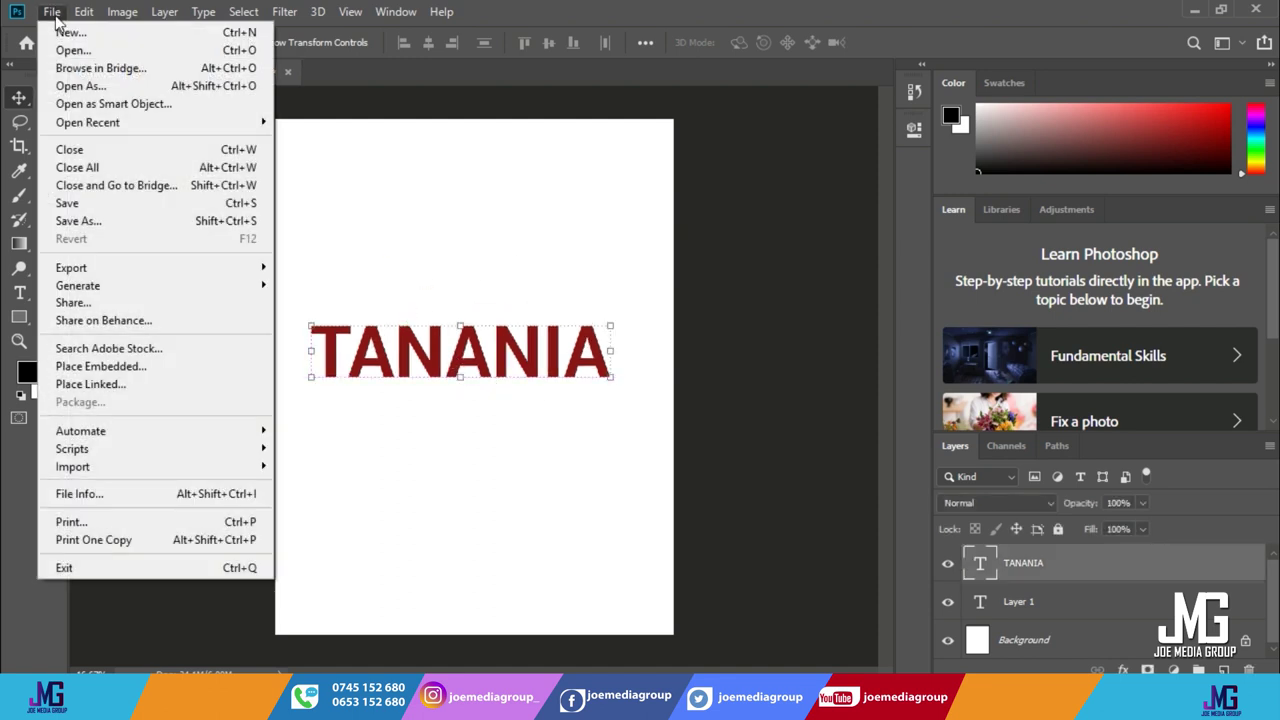
# Step: Place Flag-map_of_Tanzania.svg as a linked layer, rotated about -59° and moved over TANANIA
pyautogui.click(110, 384)
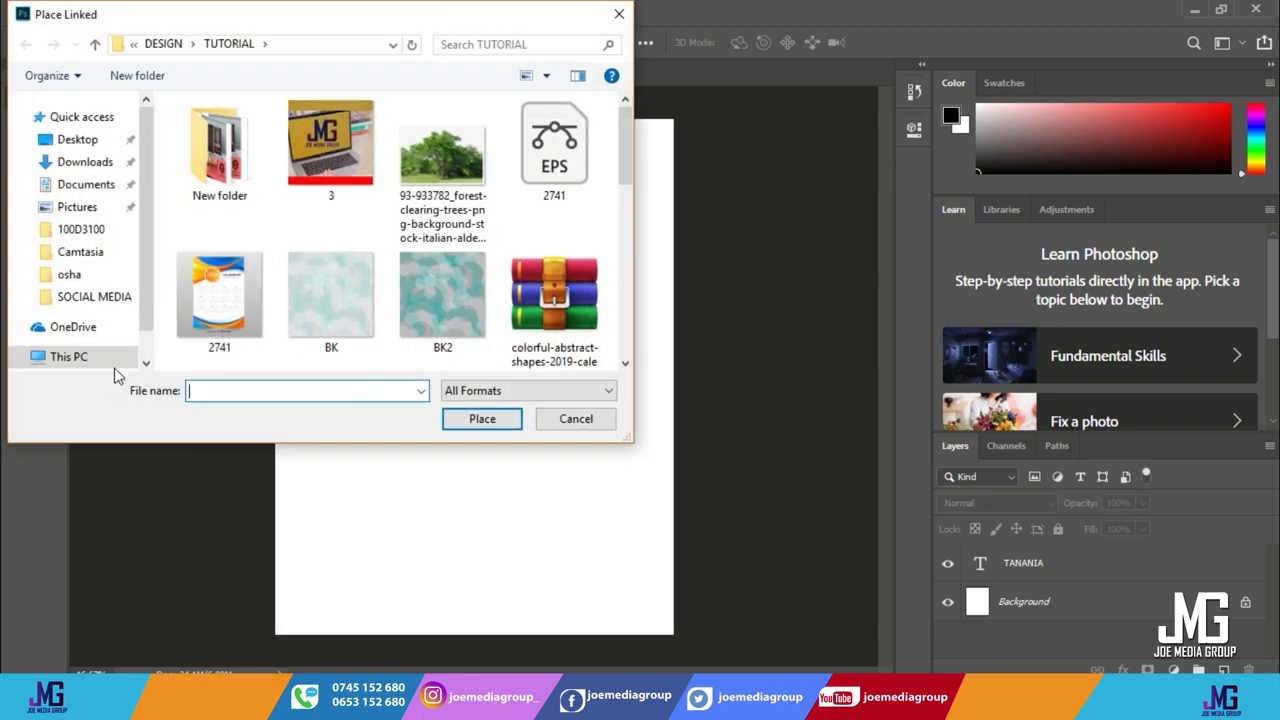
pyautogui.moveTo(621, 135); pyautogui.dragTo(618, 210)
pyautogui.click(233, 205)
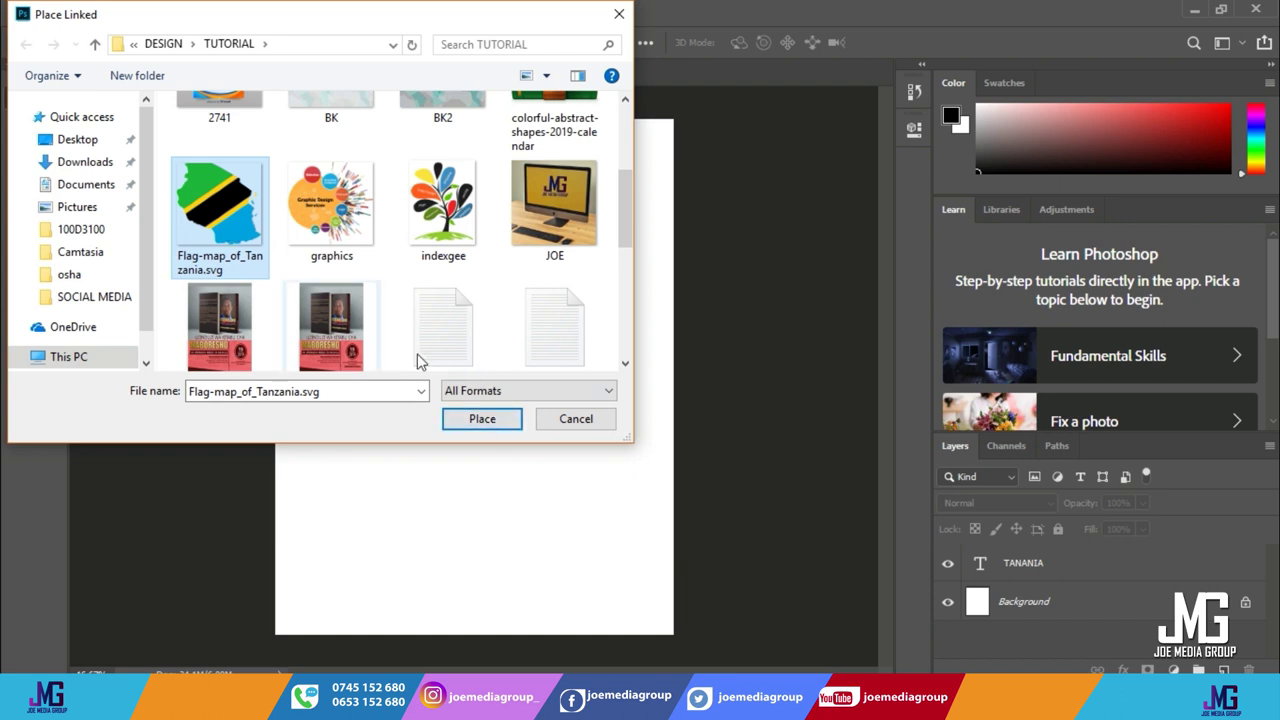
pyautogui.click(478, 420)
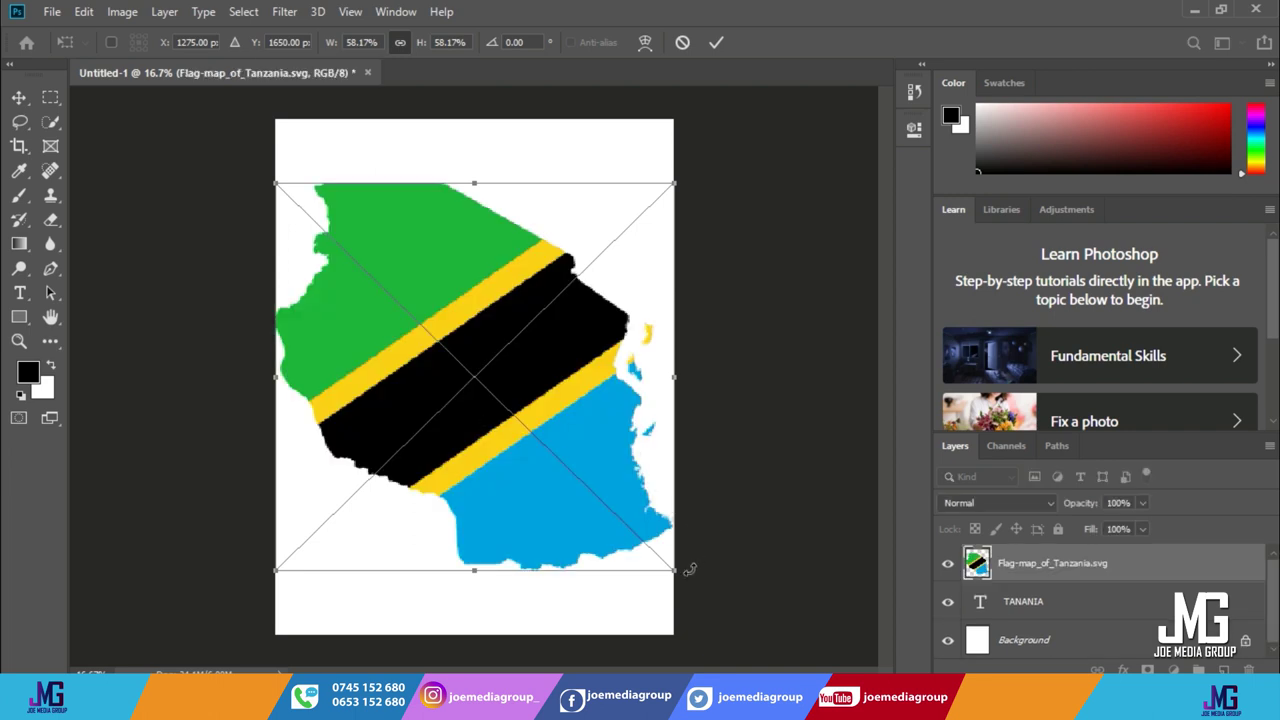
pyautogui.moveTo(688, 575)
pyautogui.mouseDown()
pyautogui.moveTo(752, 486)
pyautogui.moveTo(790, 280)
pyautogui.mouseUp()
pyautogui.moveTo(468, 435); pyautogui.dragTo(468, 409)
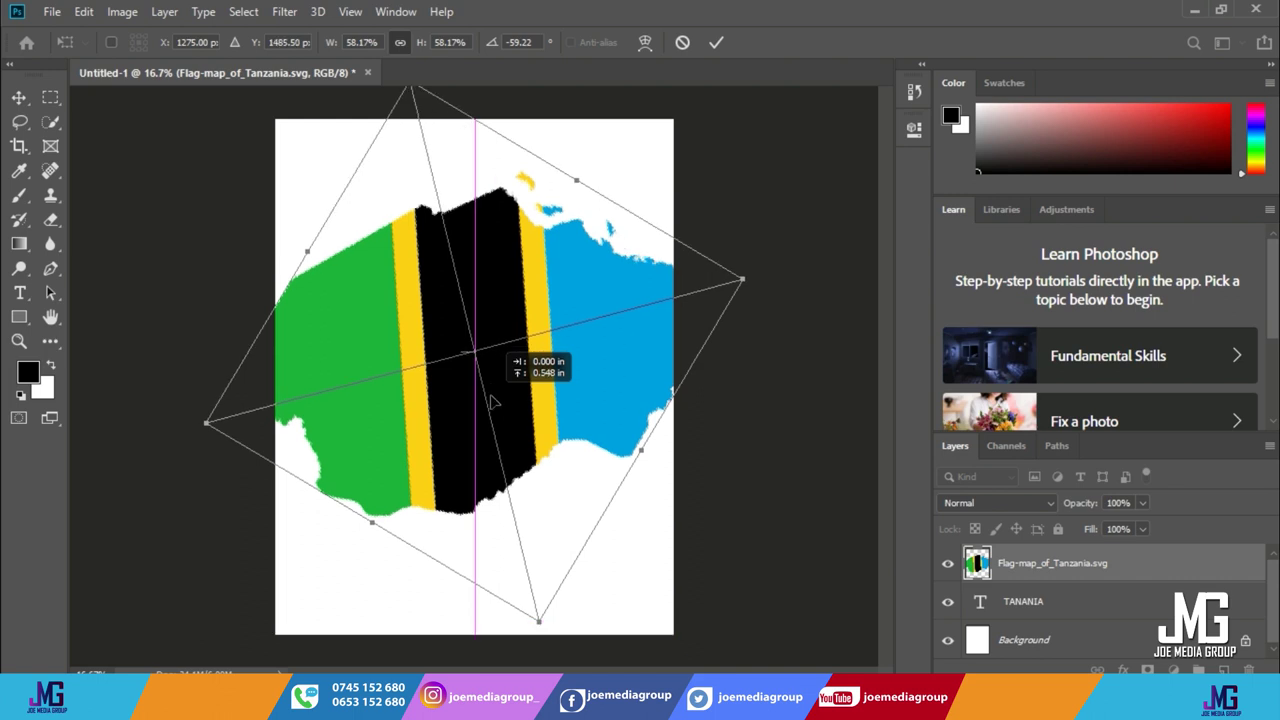
pyautogui.click(716, 42)
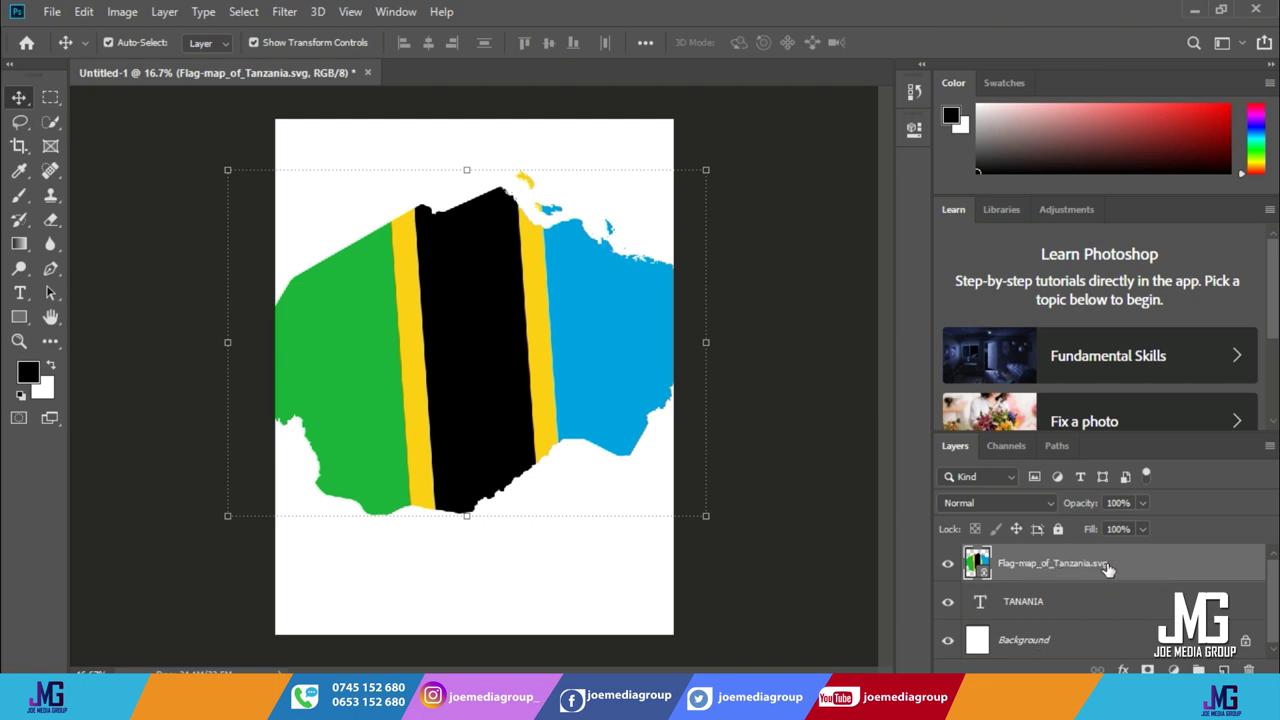
# Step: Make the flag-map layer a clipping mask on the TANANIA text layer
pyautogui.click(1037, 611)
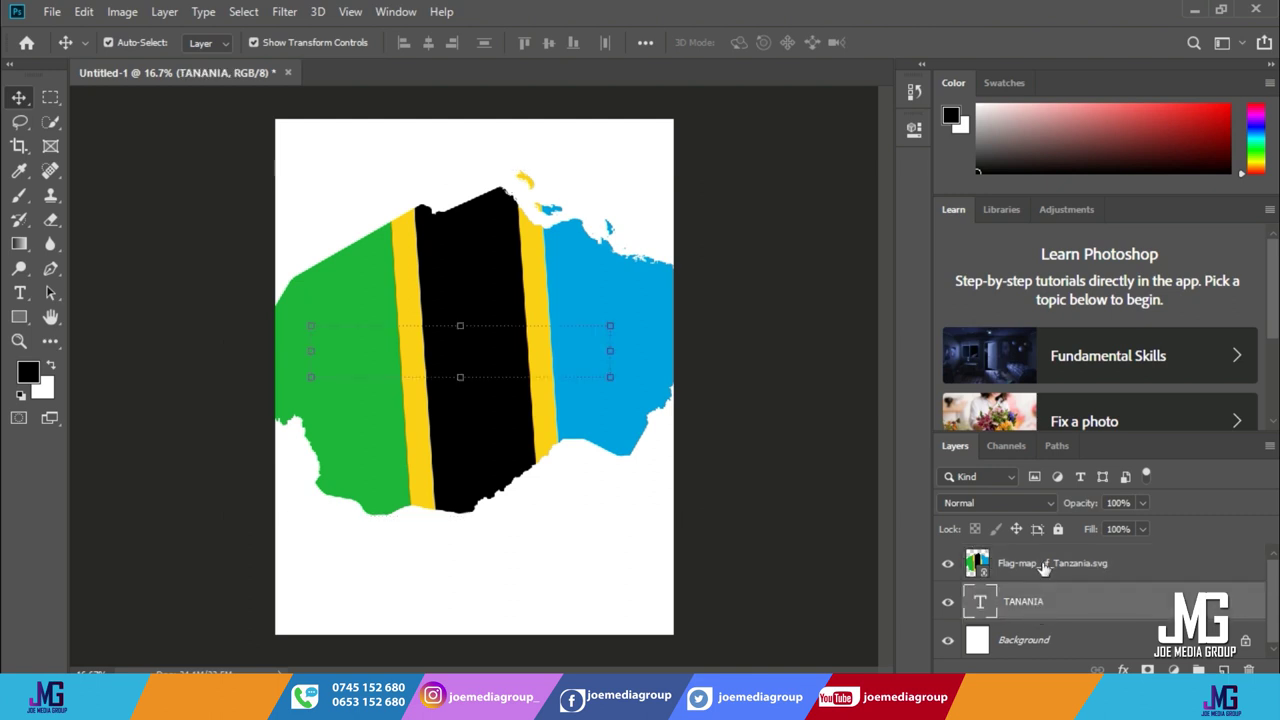
pyautogui.click(1060, 566)
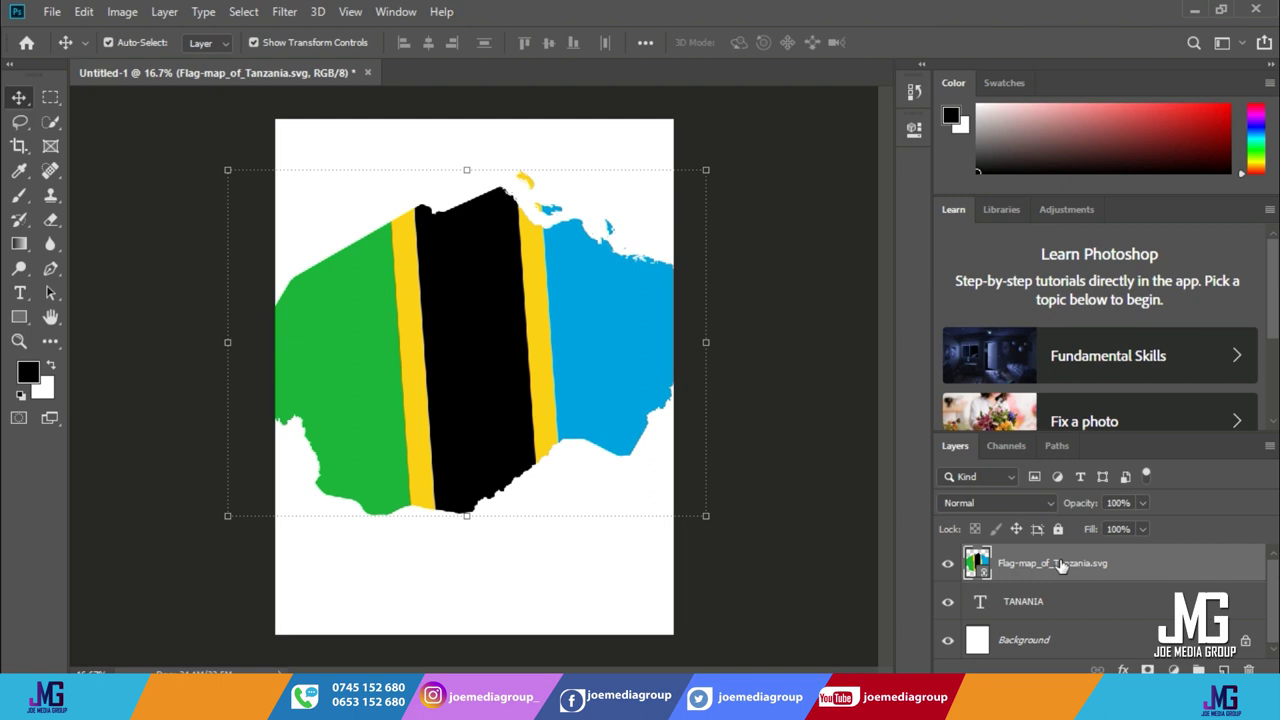
pyautogui.rightClick(1061, 566)
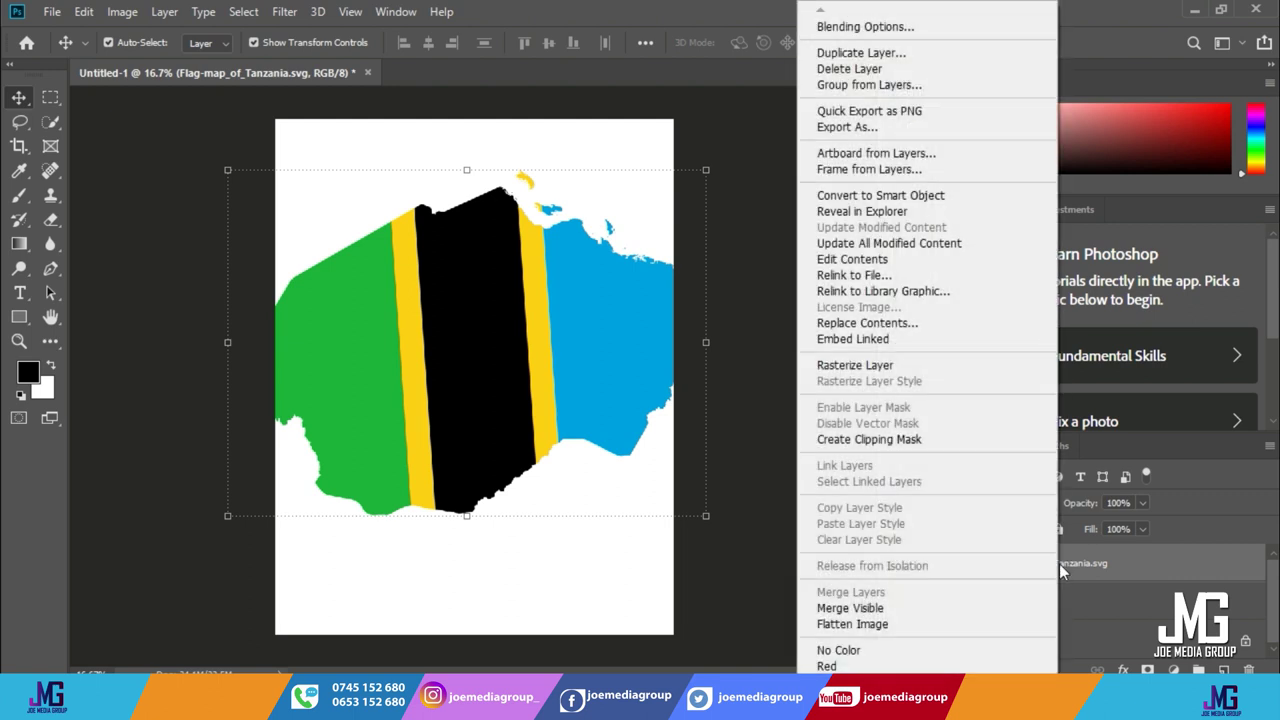
pyautogui.click(895, 439)
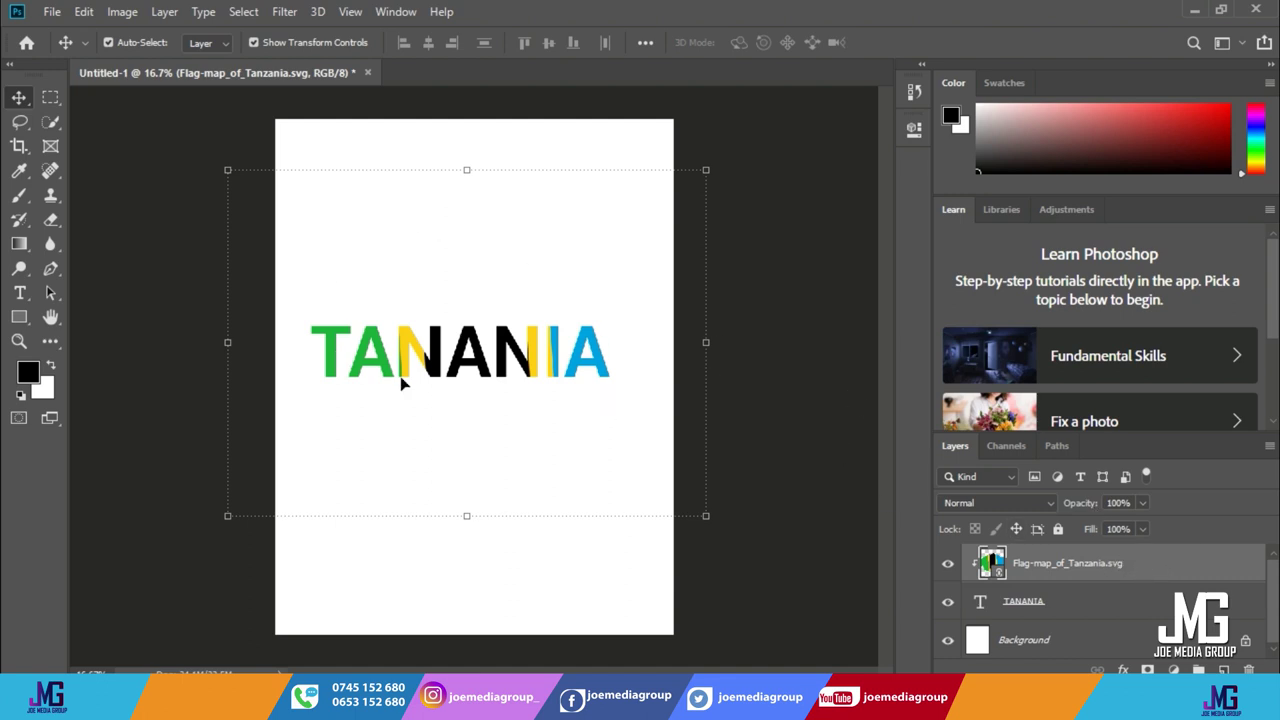
# Step: Zoom to 33.3% and shift the clipped flag slightly right so green fills TA
pyautogui.click(18, 341)
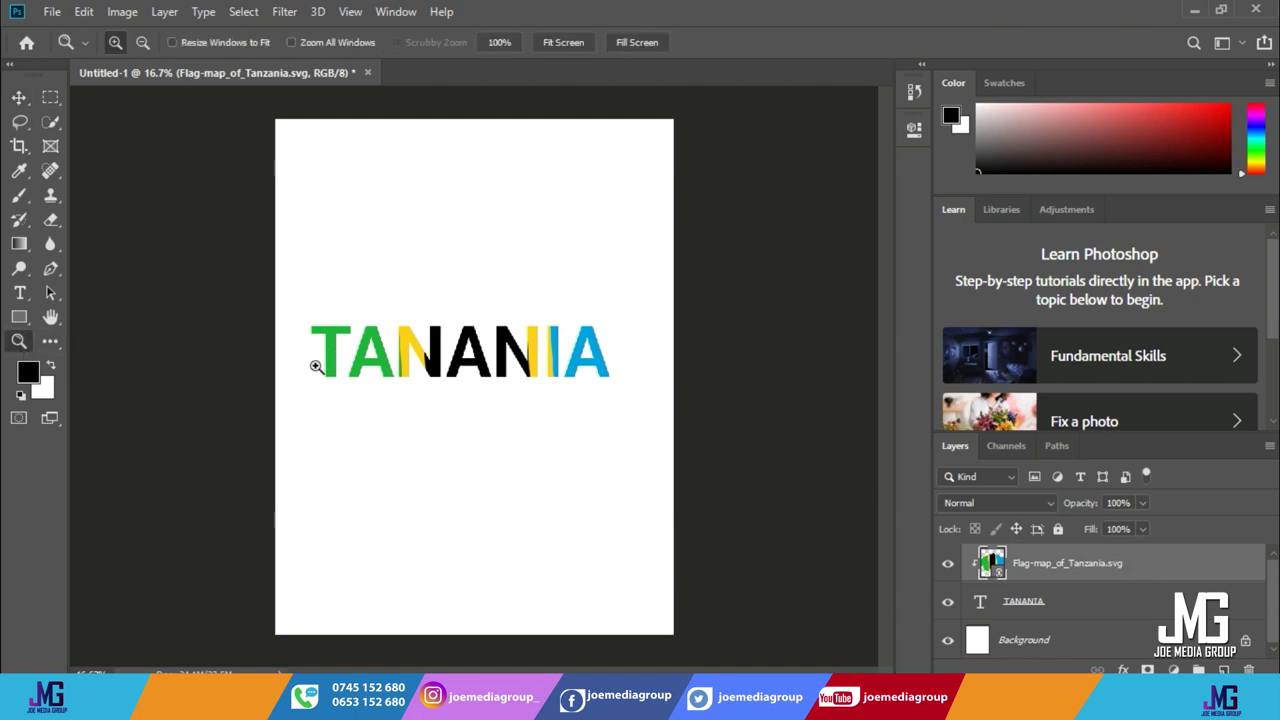
pyautogui.click(530, 389)
pyautogui.click(533, 392)
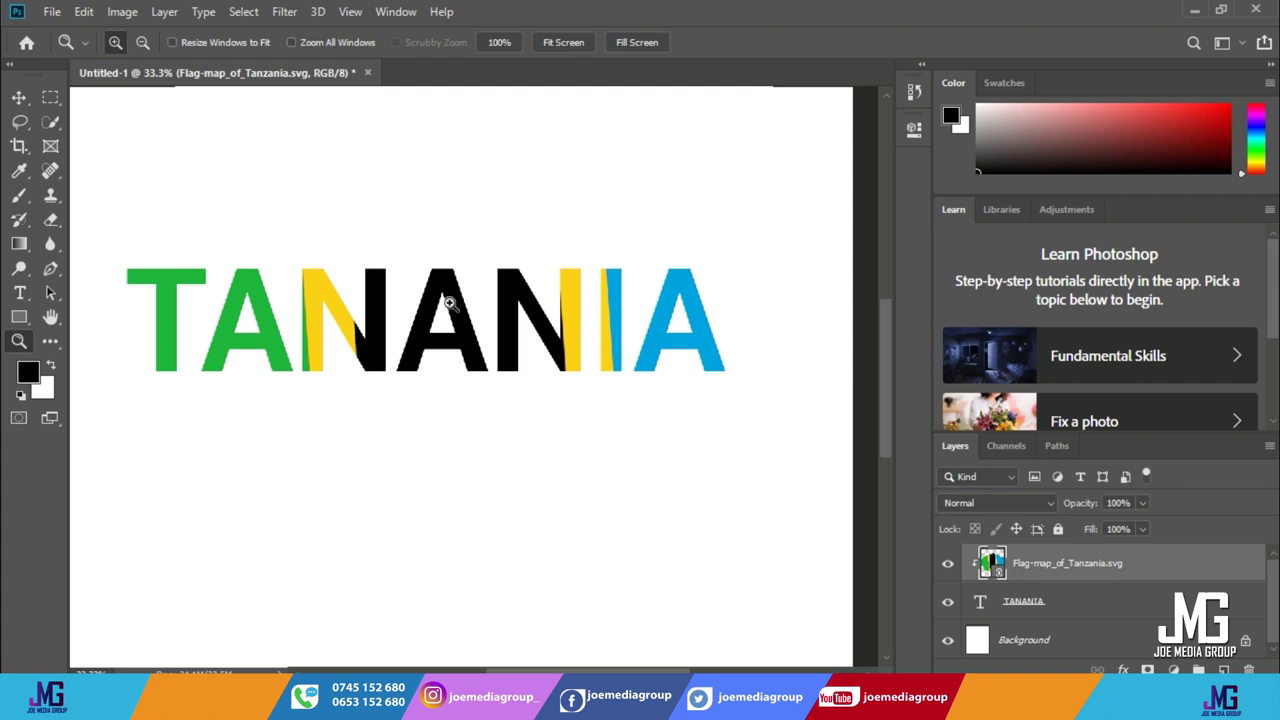
pyautogui.click(19, 97)
pyautogui.moveTo(558, 322); pyautogui.dragTo(564, 332)
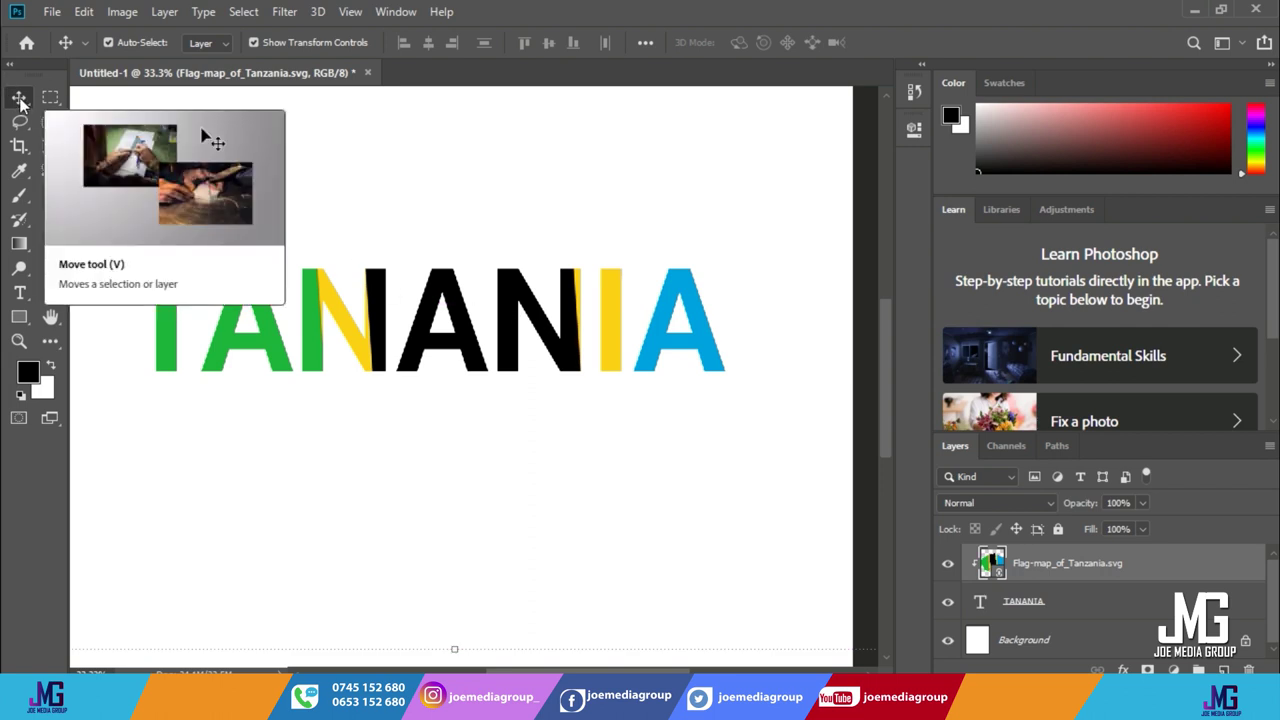
# Step: Slide the flag horizontally until black fills the middle A and blue covers IA
pyautogui.moveTo(565, 330); pyautogui.dragTo(697, 328)
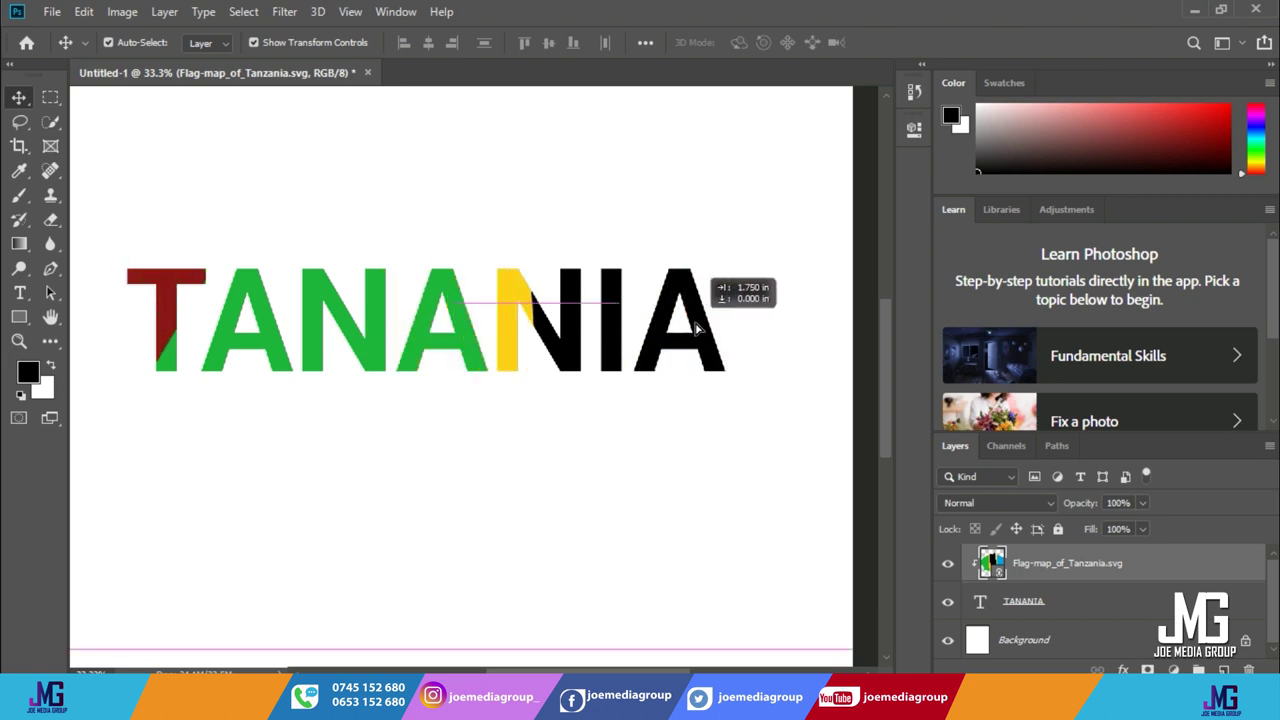
pyautogui.moveTo(697, 328); pyautogui.dragTo(699, 328)
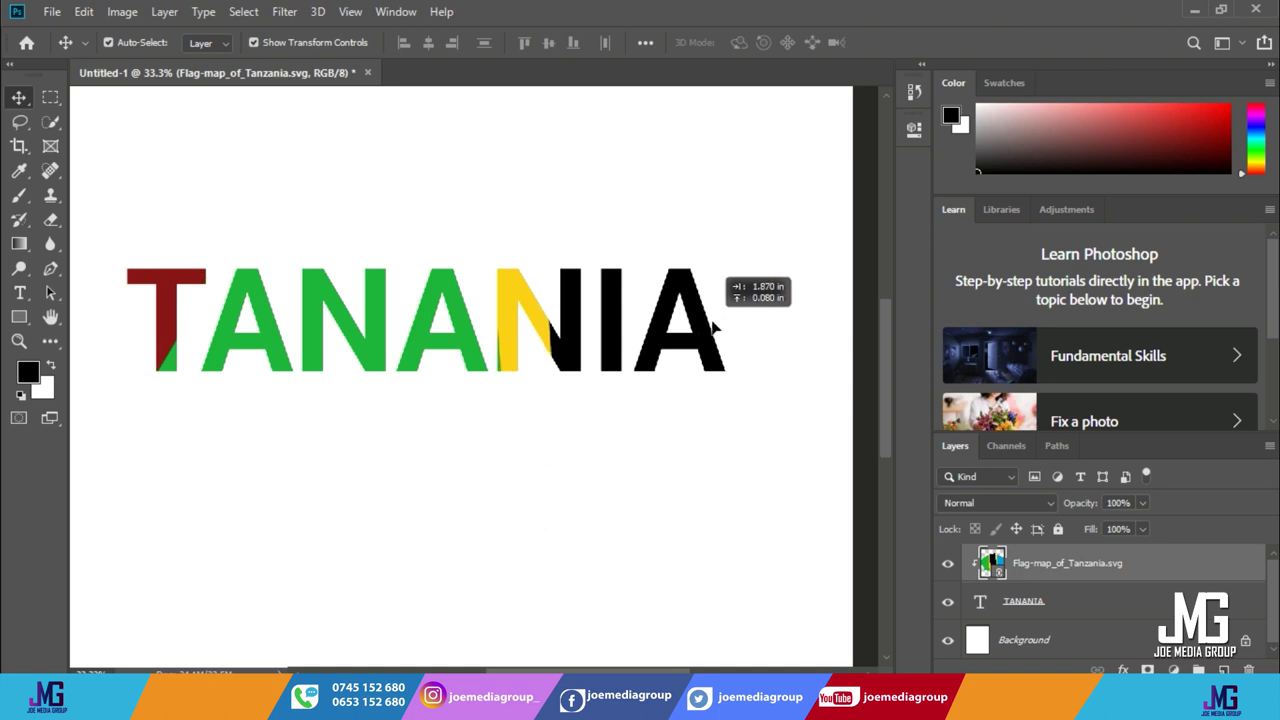
pyautogui.moveTo(699, 328); pyautogui.dragTo(497, 330)
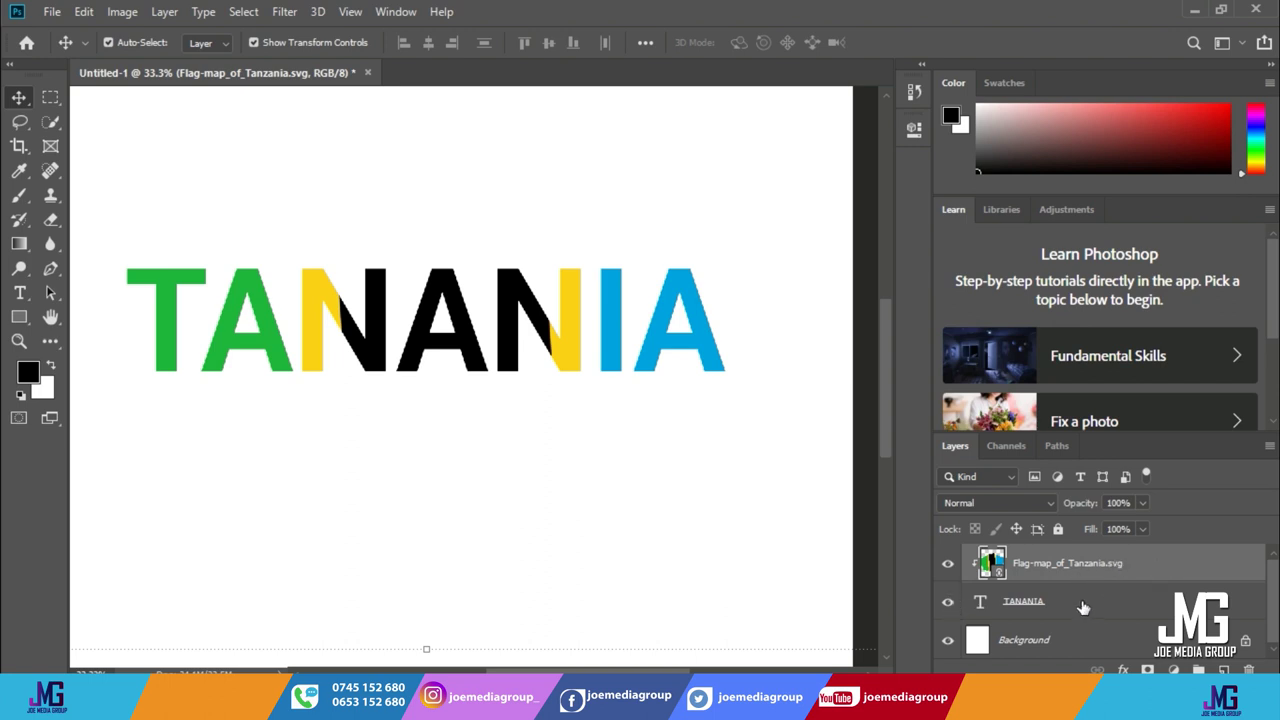
# Step: Give TANANIA a thin black Stroke layer style, leaving Color Overlay off
pyautogui.click(1083, 607)
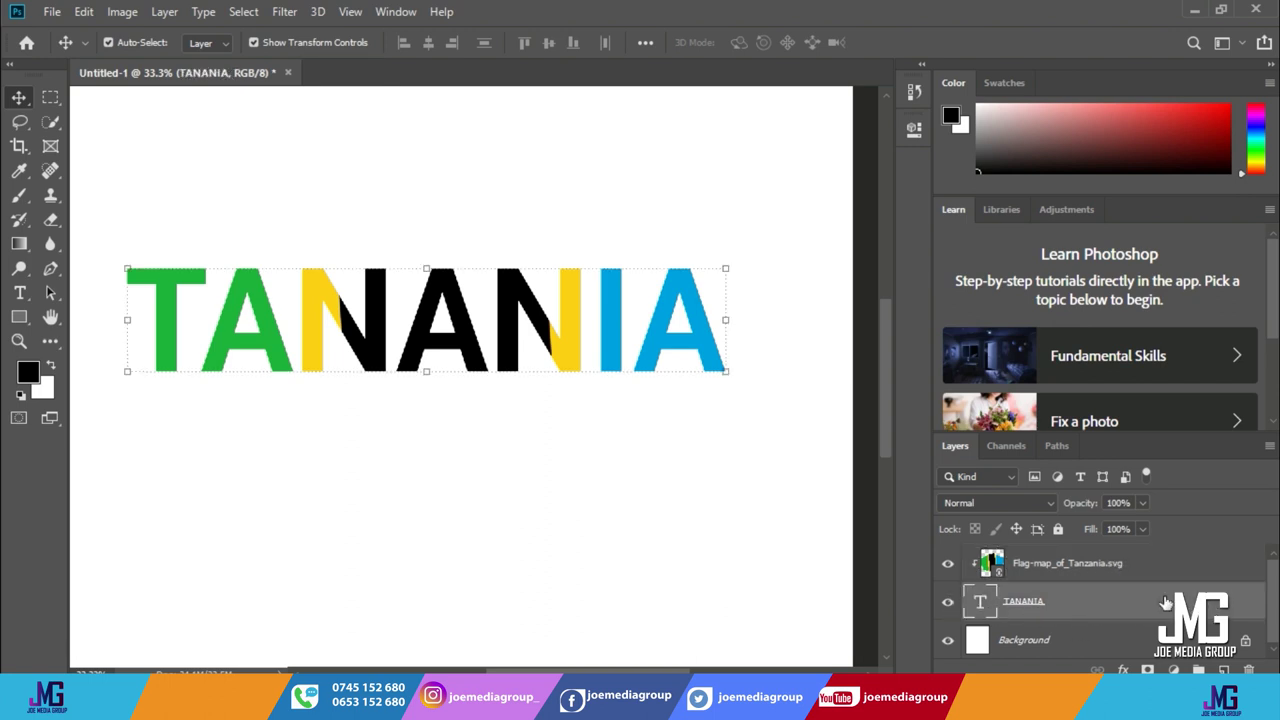
pyautogui.click(1122, 669)
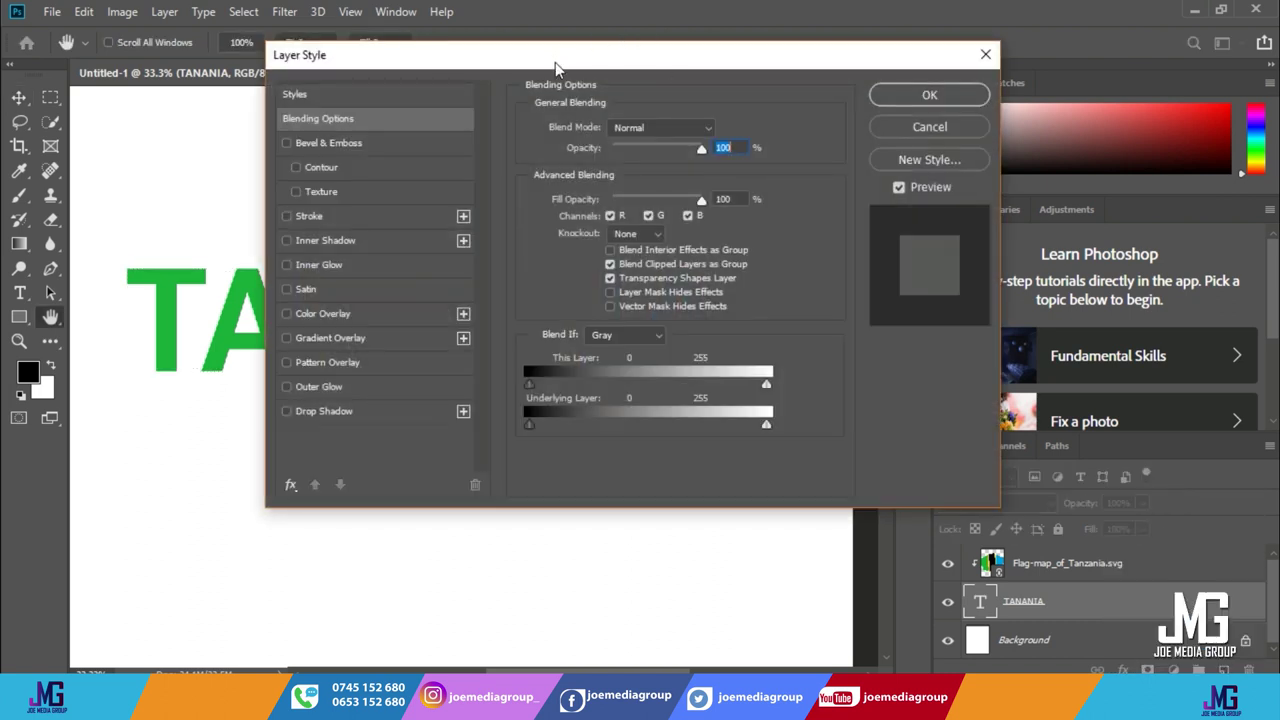
pyautogui.moveTo(555, 62); pyautogui.dragTo(941, 127)
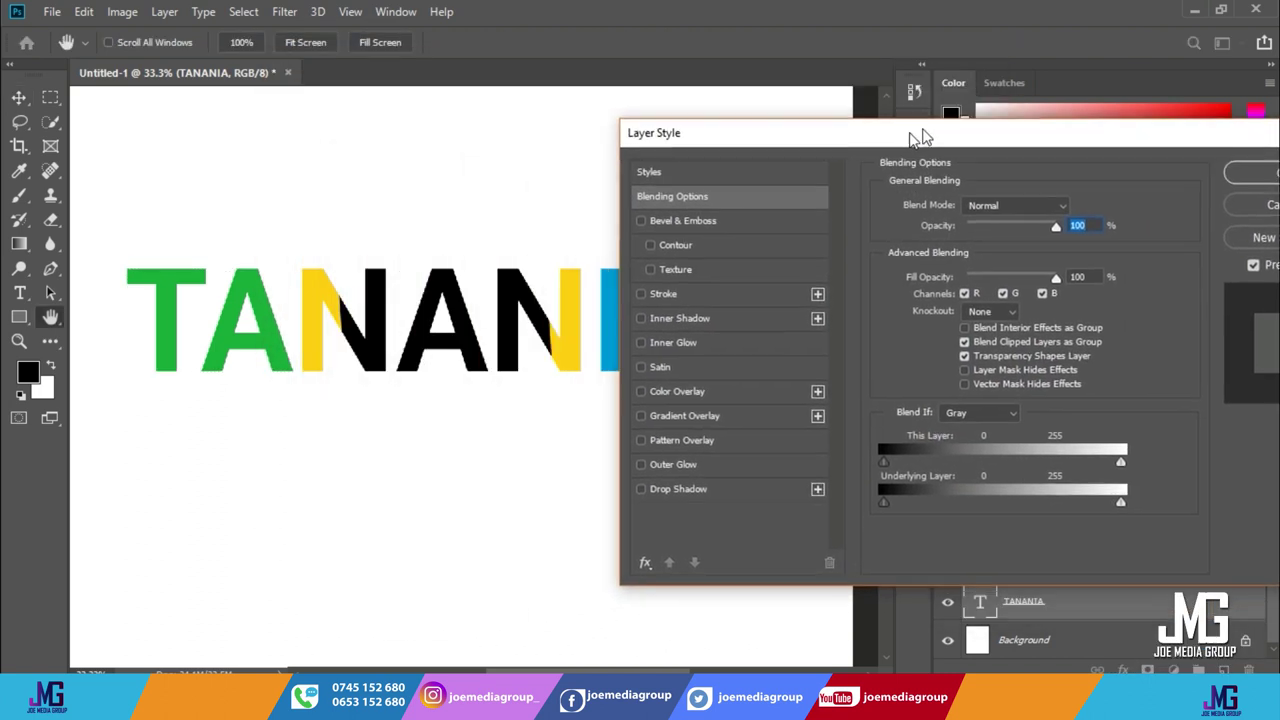
pyautogui.click(674, 282)
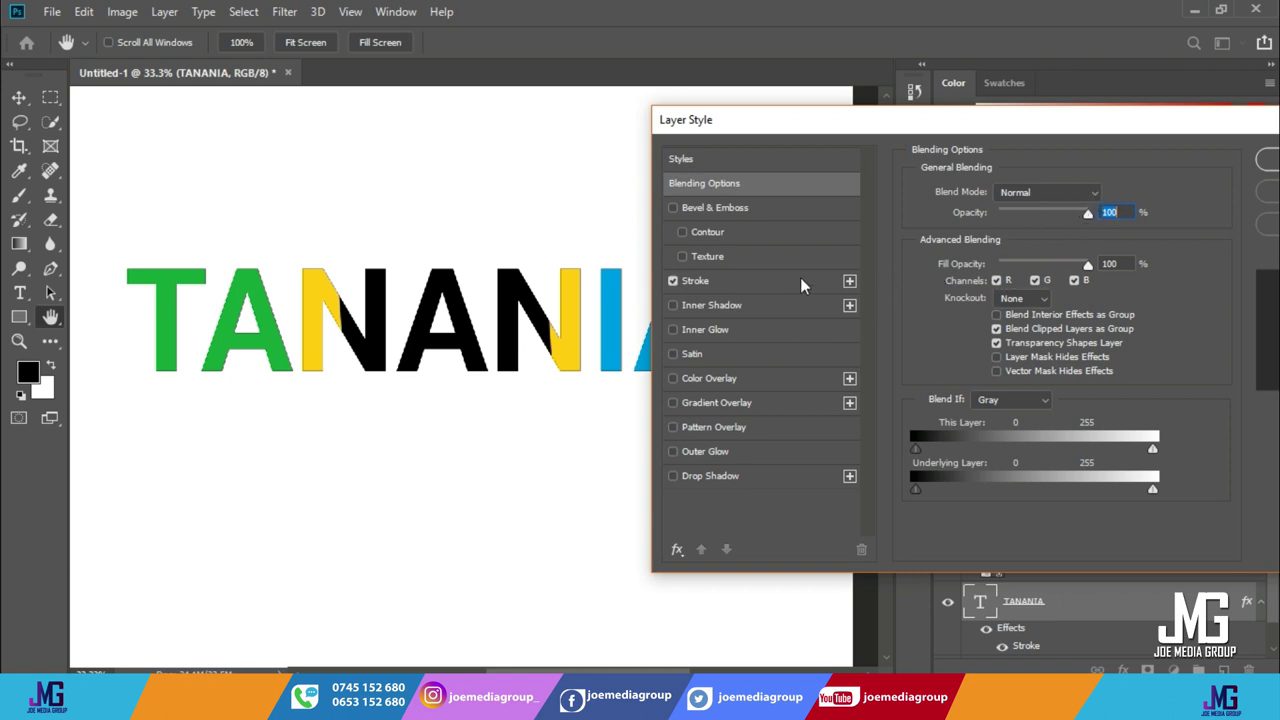
pyautogui.click(762, 285)
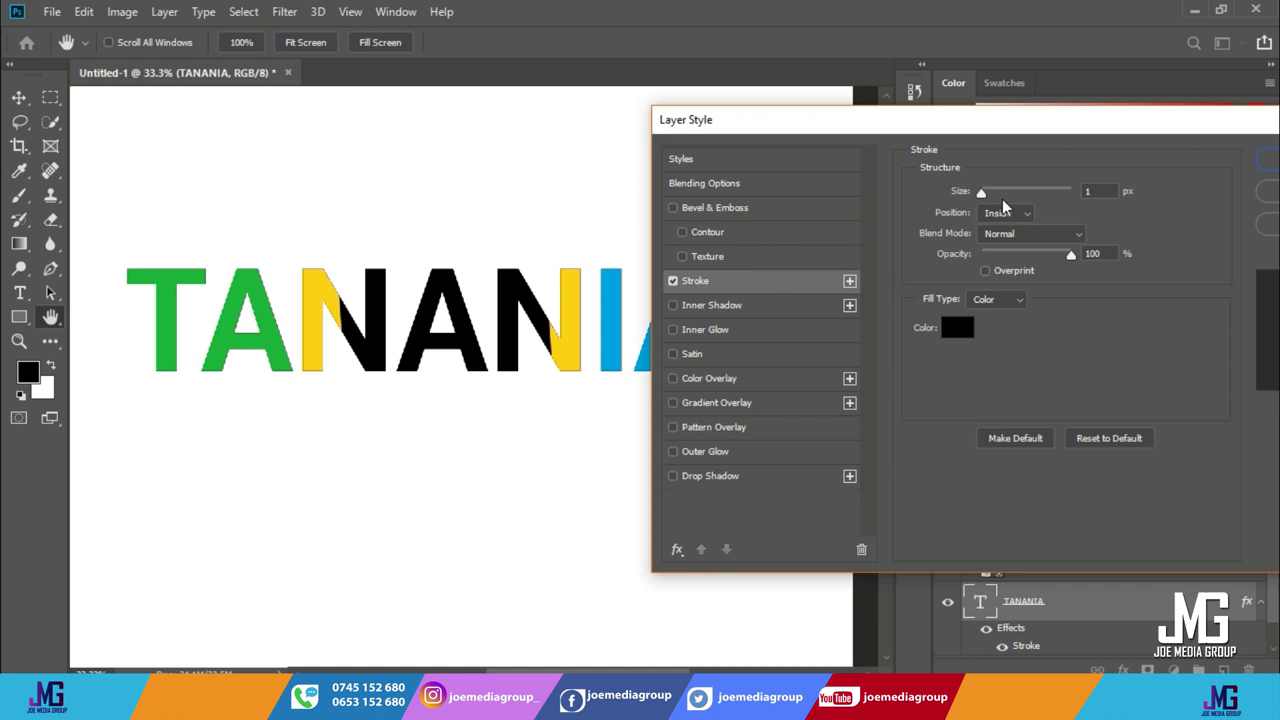
pyautogui.moveTo(983, 194)
pyautogui.mouseDown()
pyautogui.moveTo(998, 193)
pyautogui.moveTo(976, 195)
pyautogui.moveTo(986, 198)
pyautogui.mouseUp()
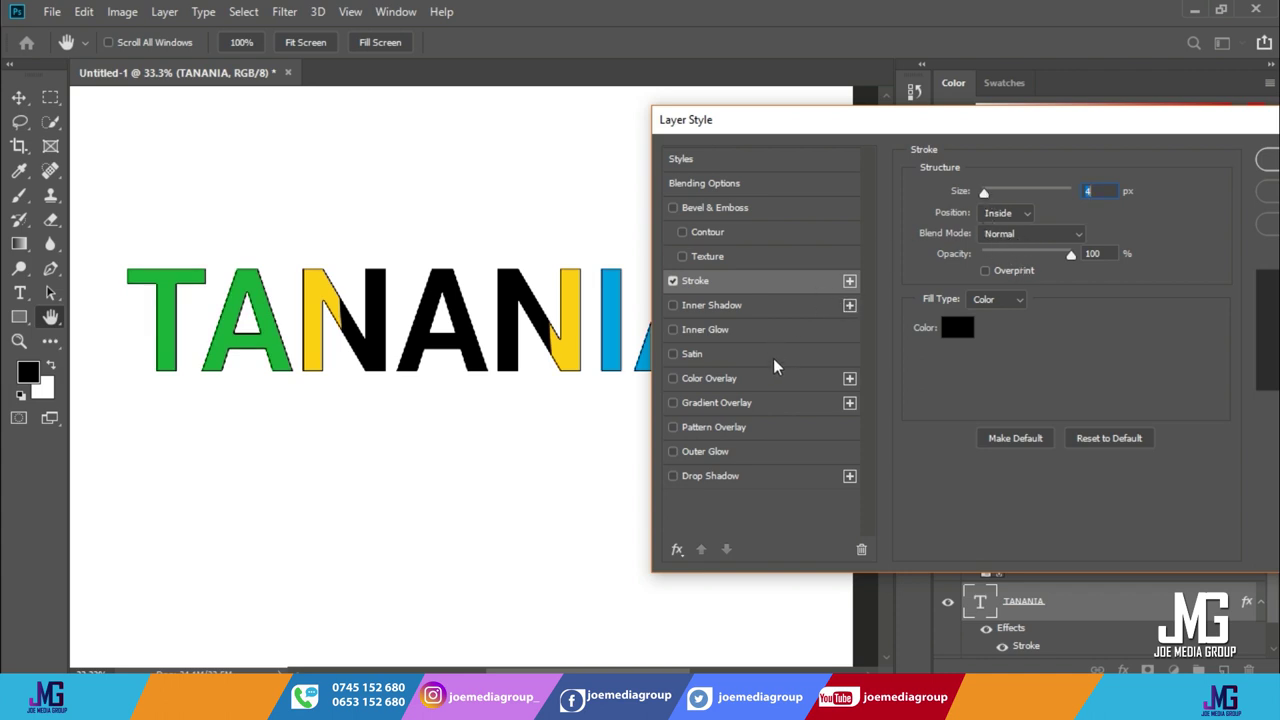
pyautogui.click(740, 379)
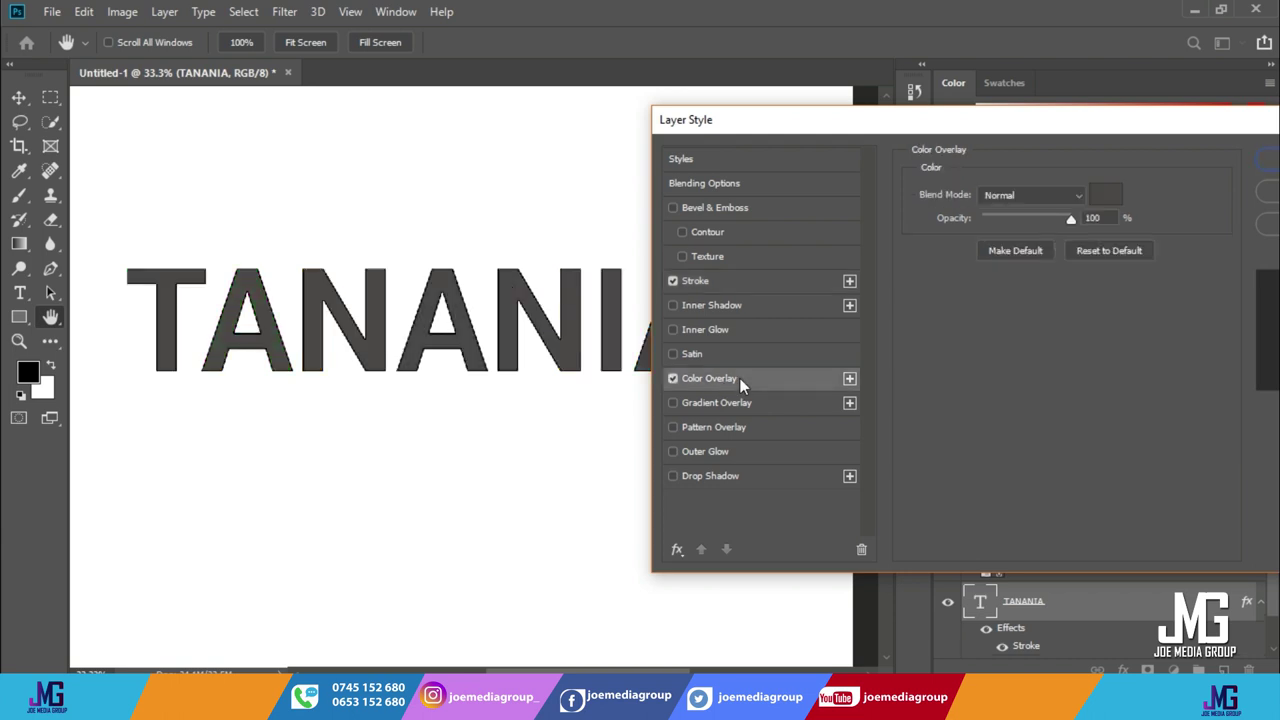
pyautogui.click(673, 379)
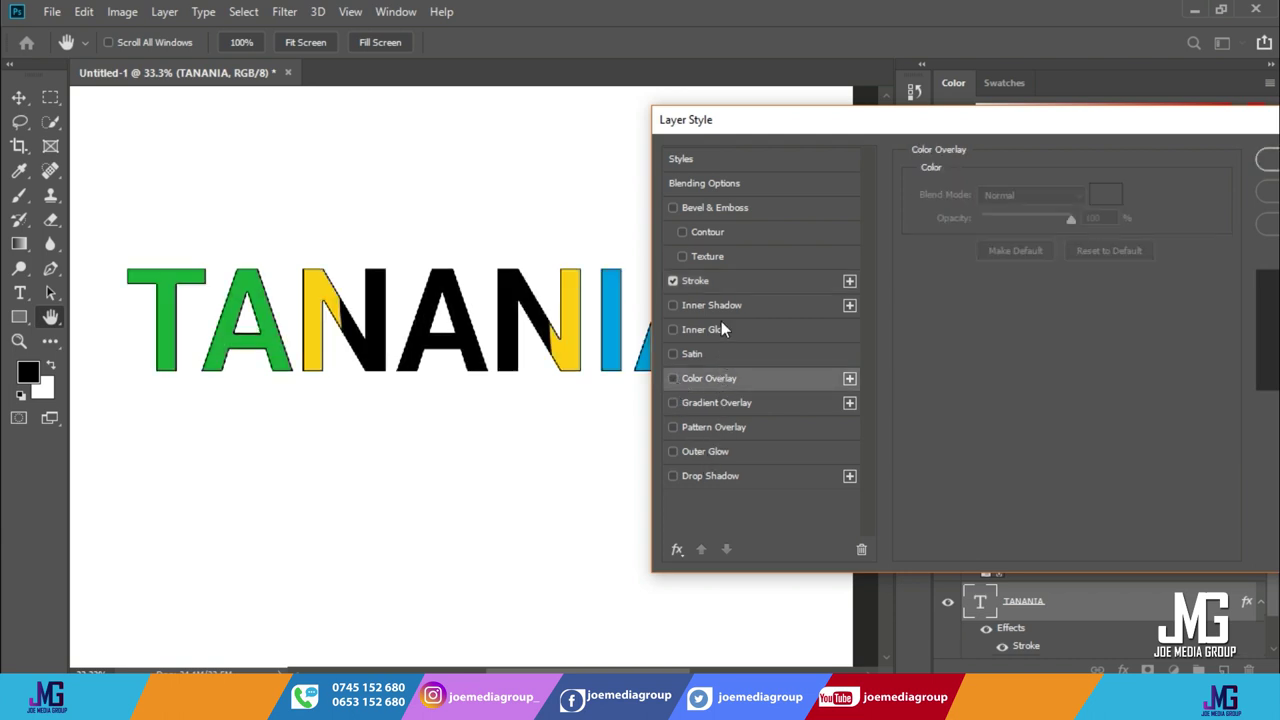
# Step: Add a Normal-mode black drop shadow: 11 px distance, 9% spread, 57 px size
pyautogui.click(737, 475)
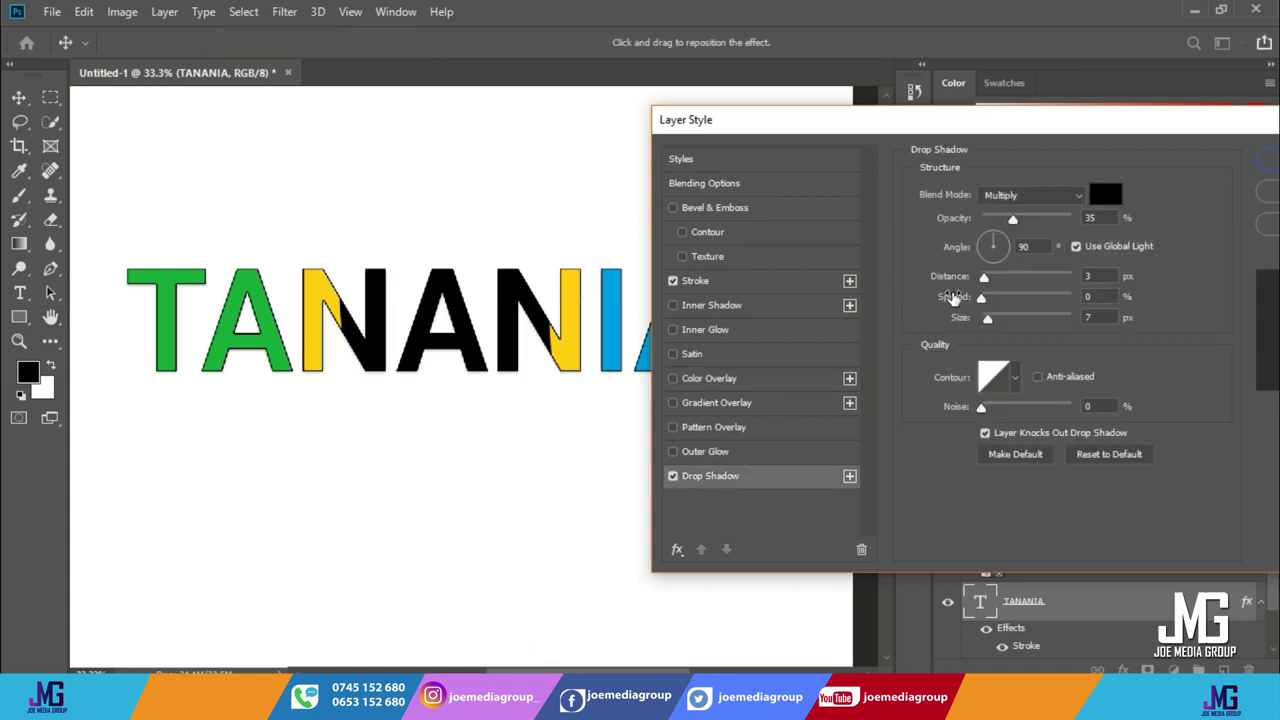
pyautogui.click(1058, 200)
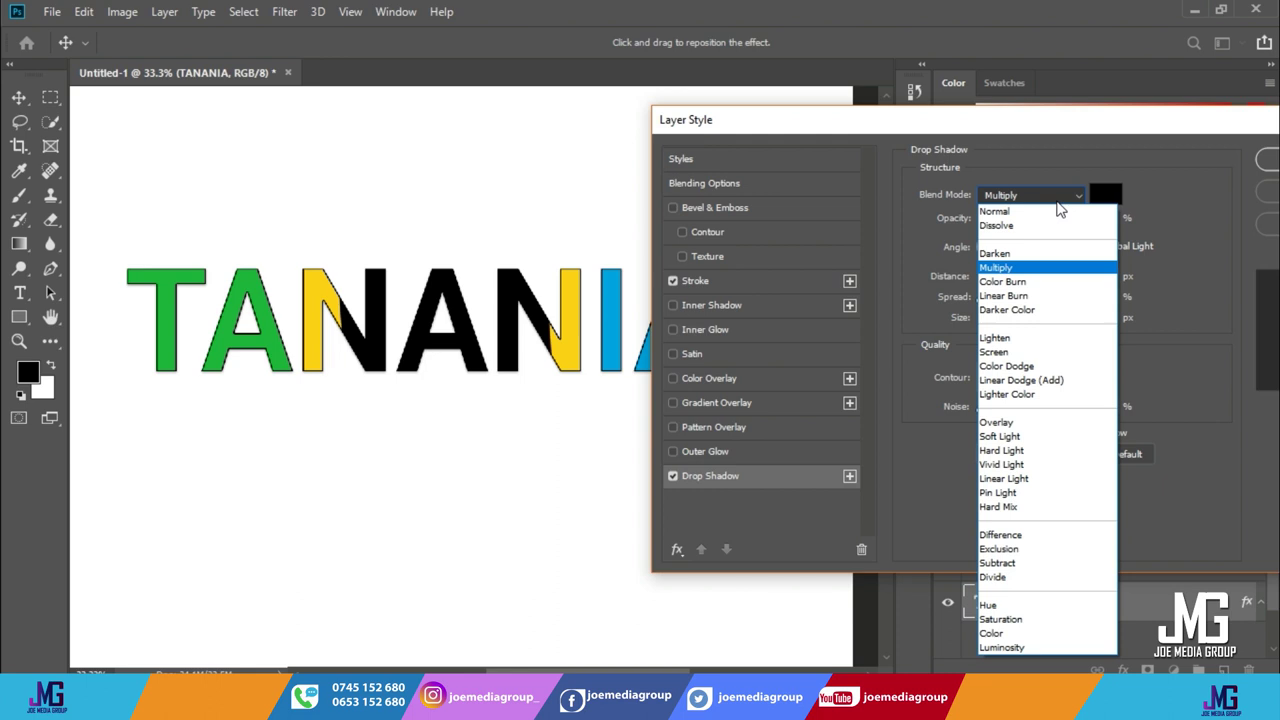
pyautogui.click(1030, 212)
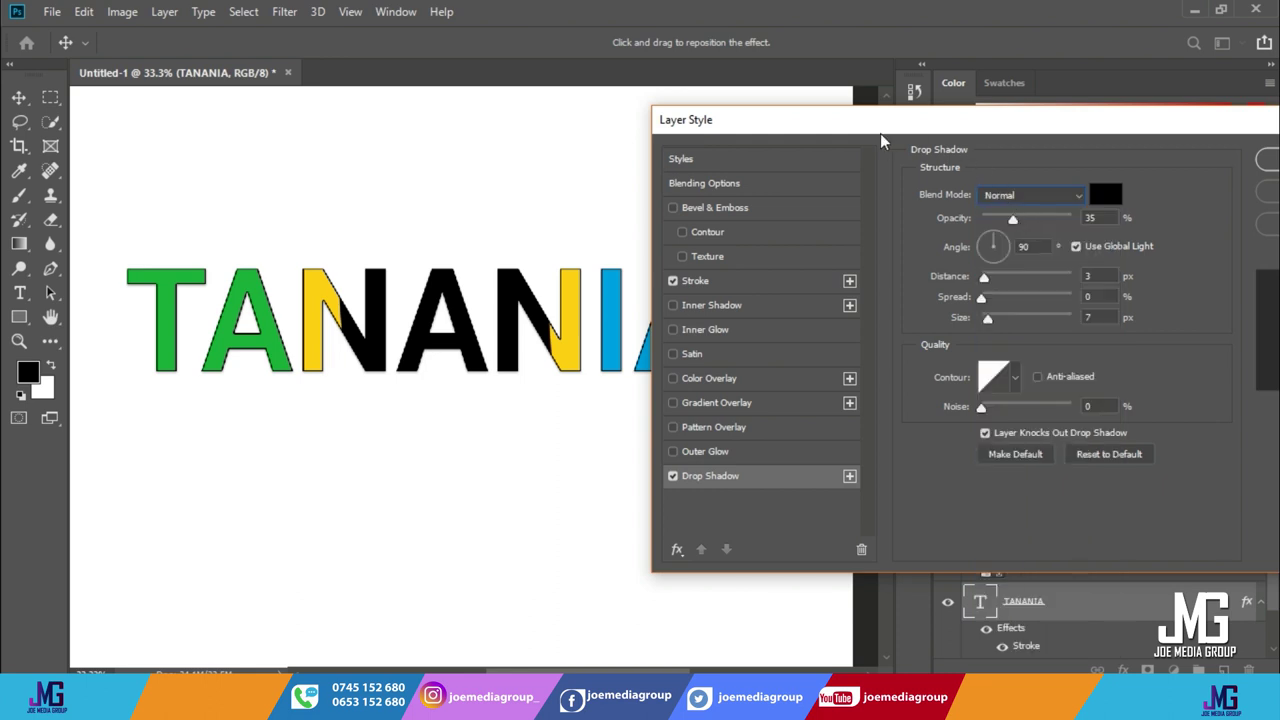
pyautogui.moveTo(880, 133); pyautogui.dragTo(957, 88)
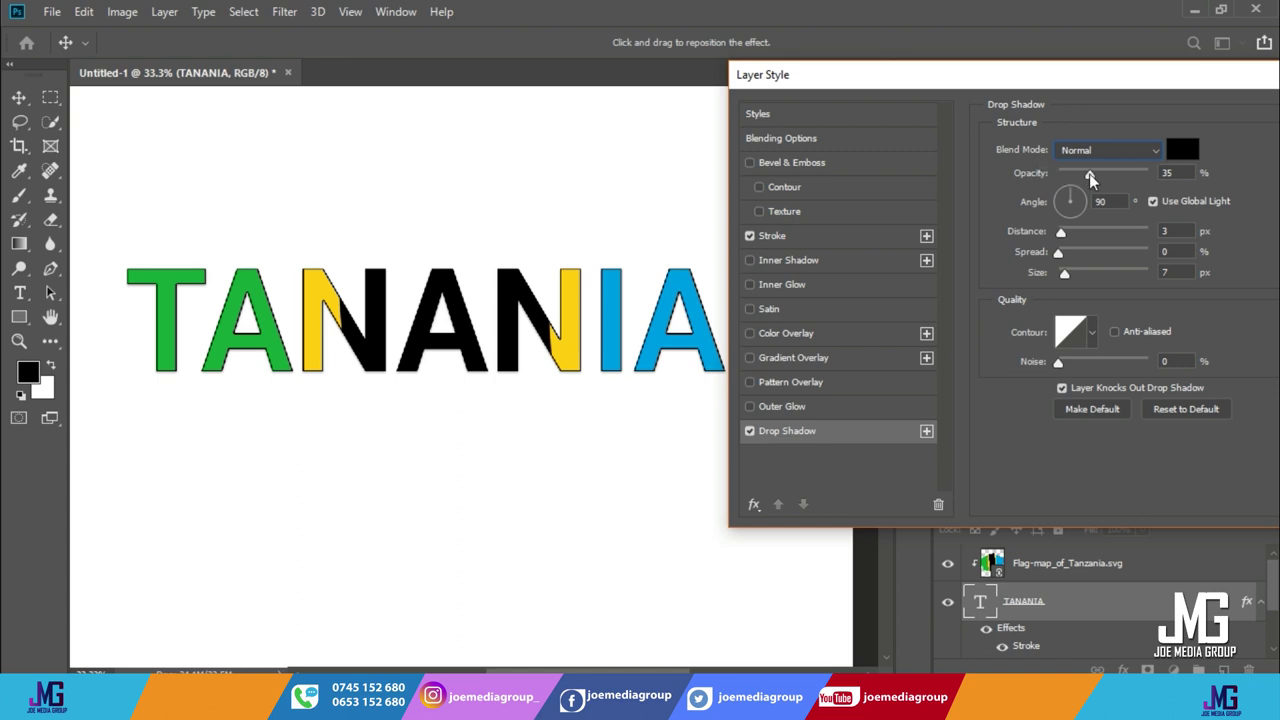
pyautogui.moveTo(1092, 174); pyautogui.dragTo(1166, 177)
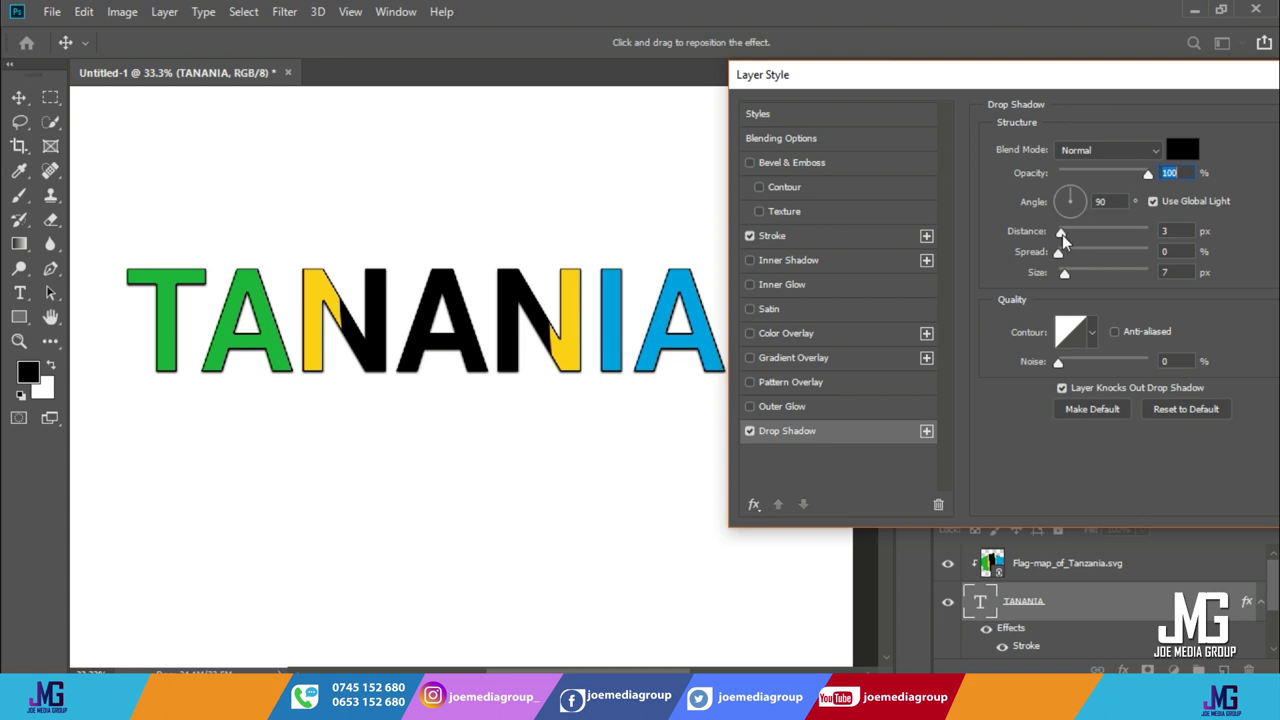
pyautogui.moveTo(1062, 234)
pyautogui.mouseDown()
pyautogui.moveTo(1083, 233)
pyautogui.moveTo(1068, 237)
pyautogui.mouseUp()
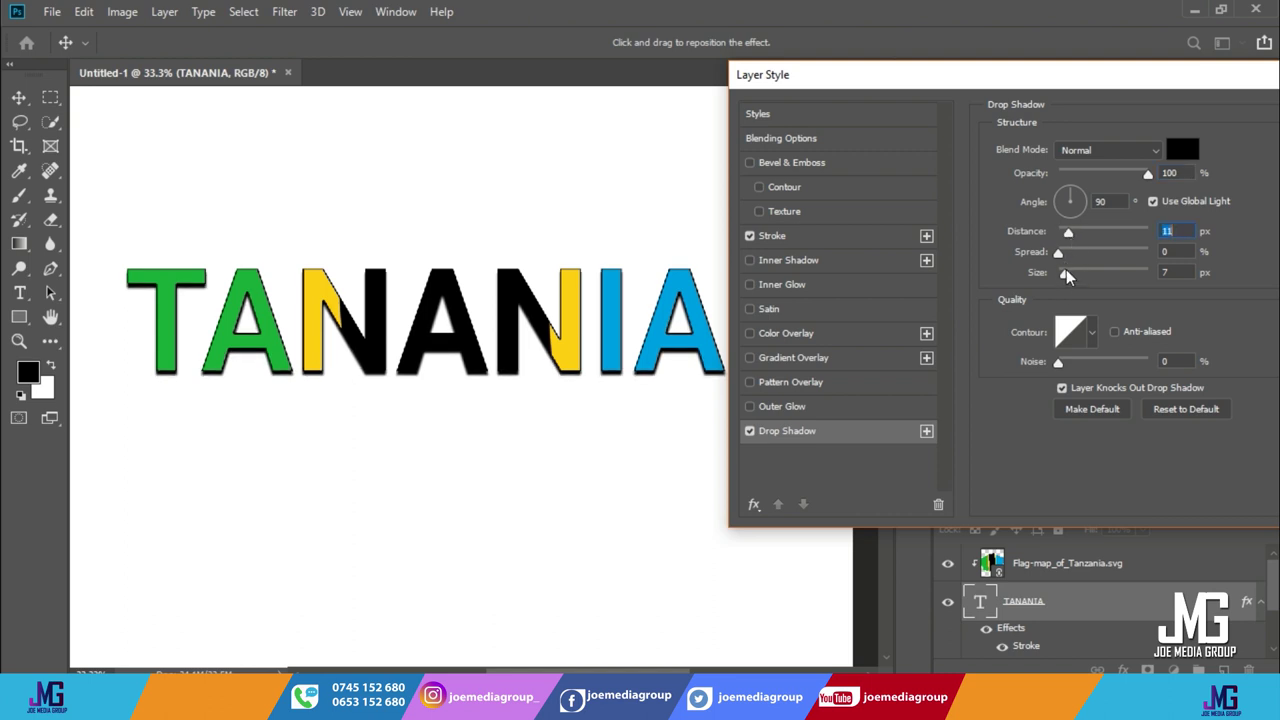
pyautogui.moveTo(1065, 271); pyautogui.dragTo(1085, 272)
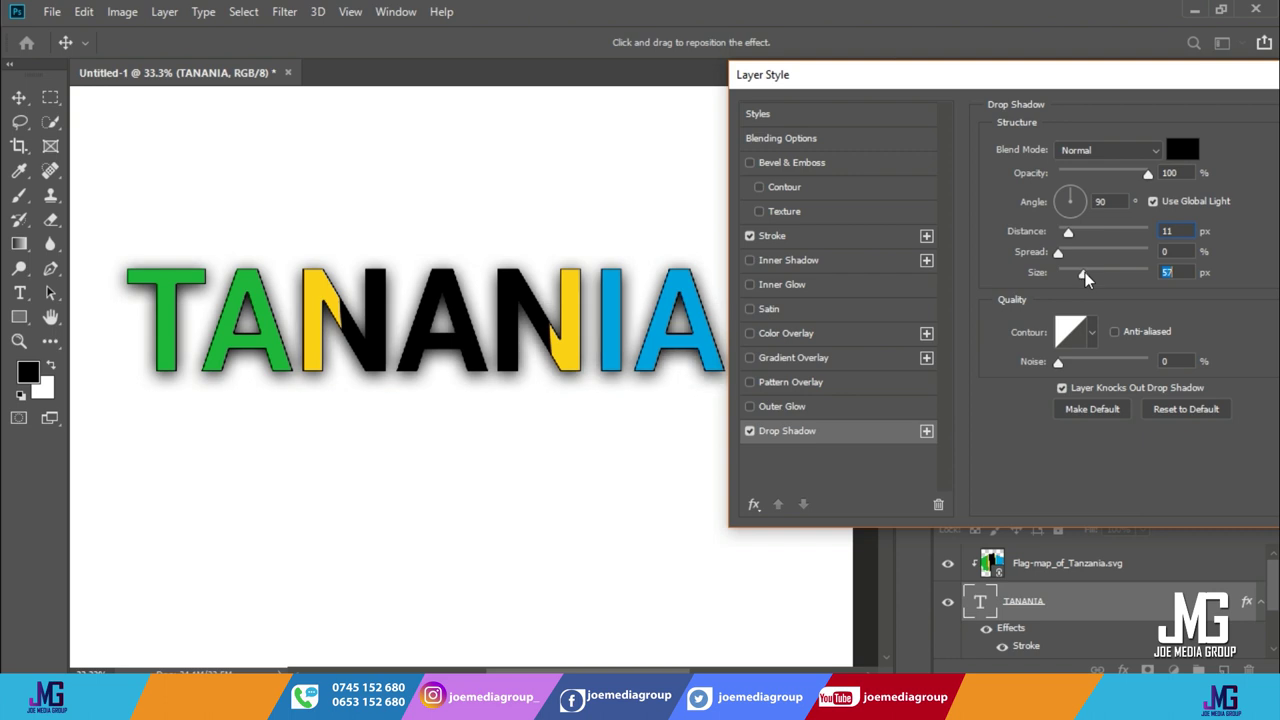
pyautogui.moveTo(1058, 252); pyautogui.dragTo(1068, 251)
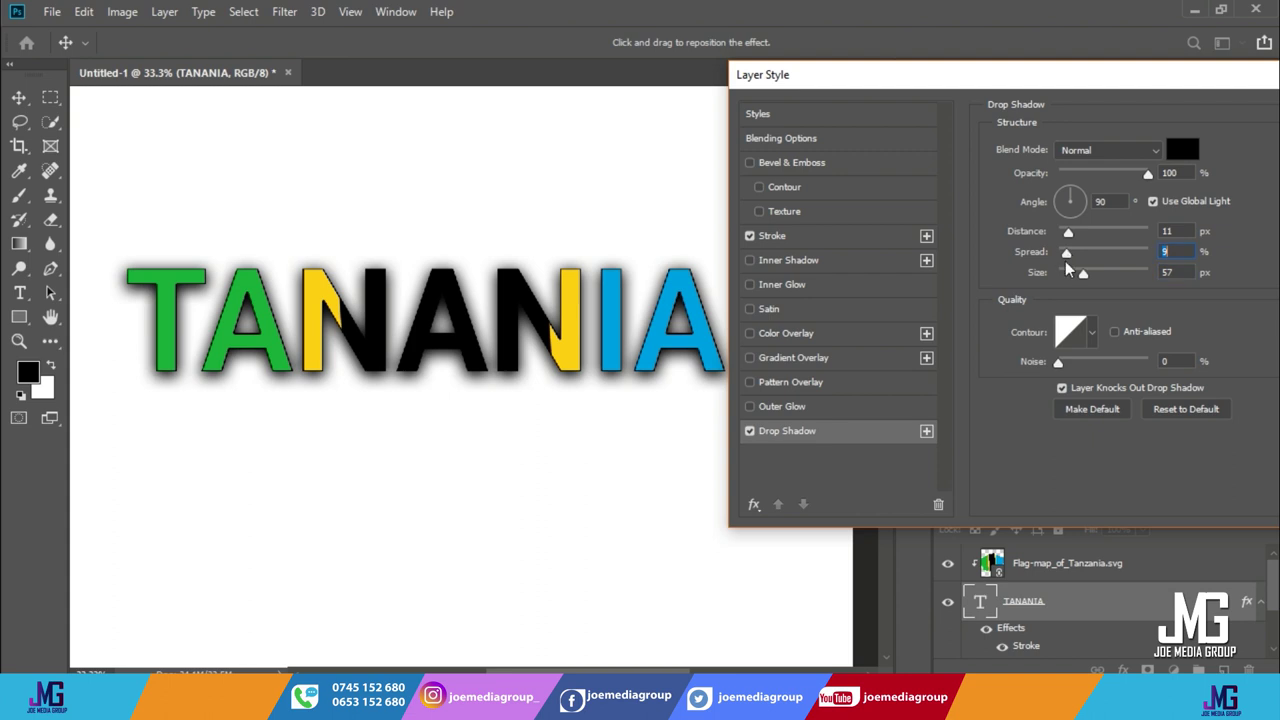
pyautogui.moveTo(1067, 100)
pyautogui.mouseDown()
pyautogui.moveTo(880, 114)
pyautogui.moveTo(782, 140)
pyautogui.mouseUp()
pyautogui.click(1079, 164)
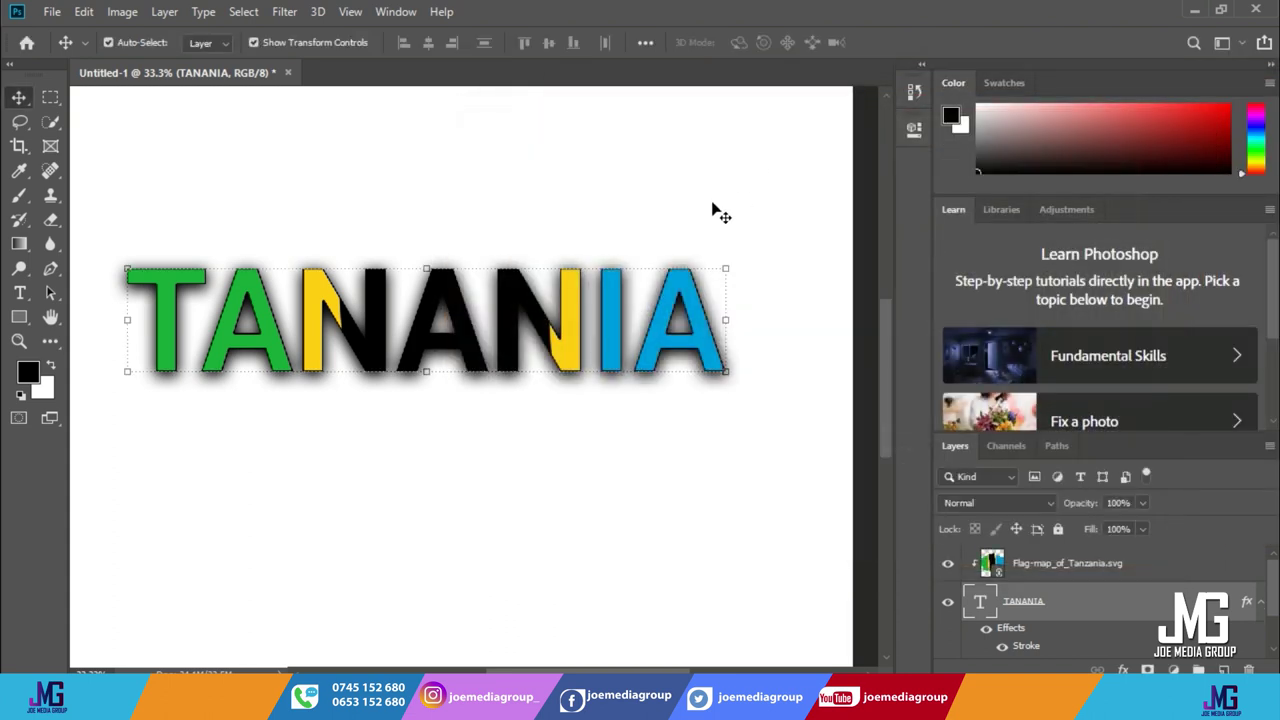
pyautogui.click(431, 452)
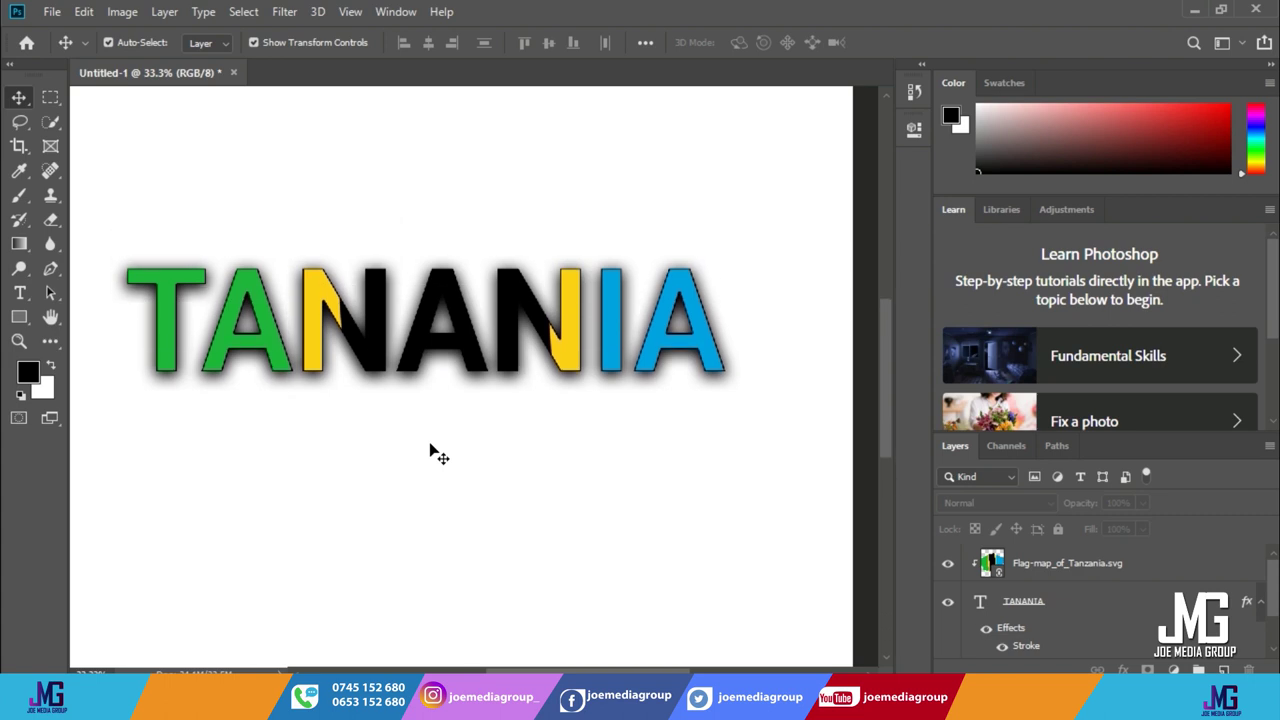
pyautogui.hotkey('ctrl', '-')
pyautogui.hotkey('ctrl', '-')
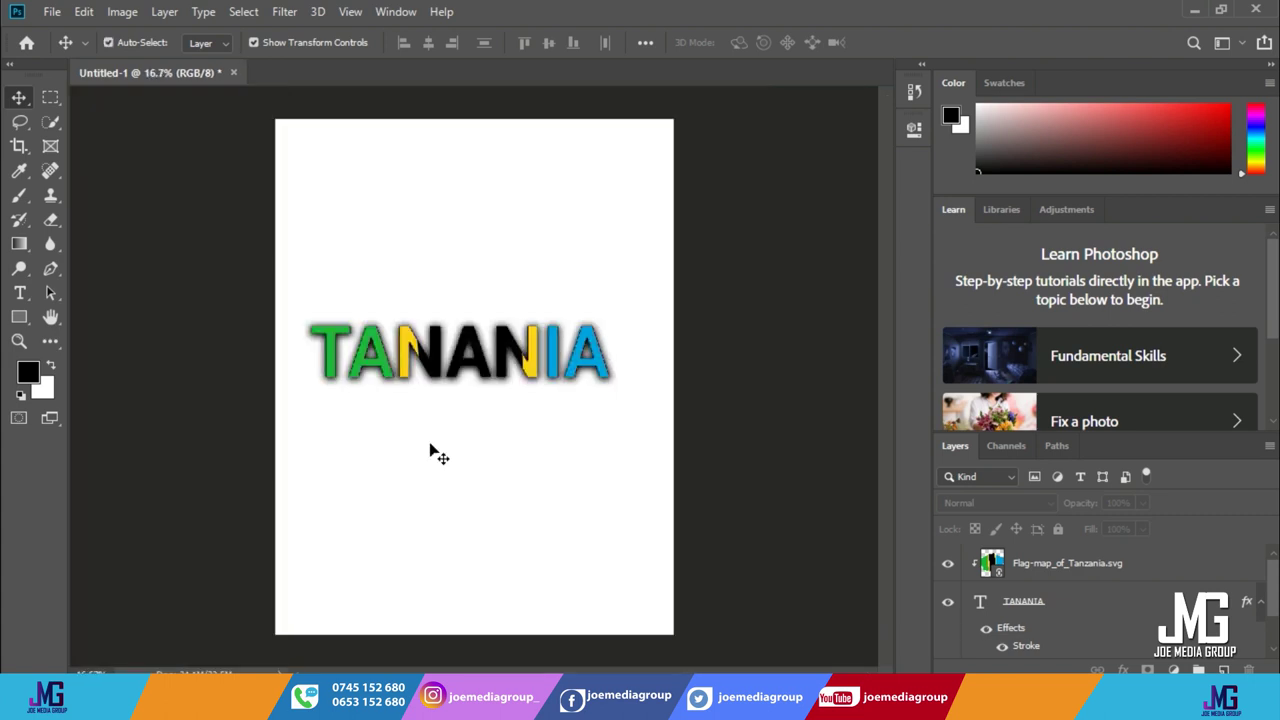
pyautogui.hotkey('ctrl', '+')
pyautogui.hotkey('ctrl', '+')
pyautogui.hotkey('ctrl', '+')
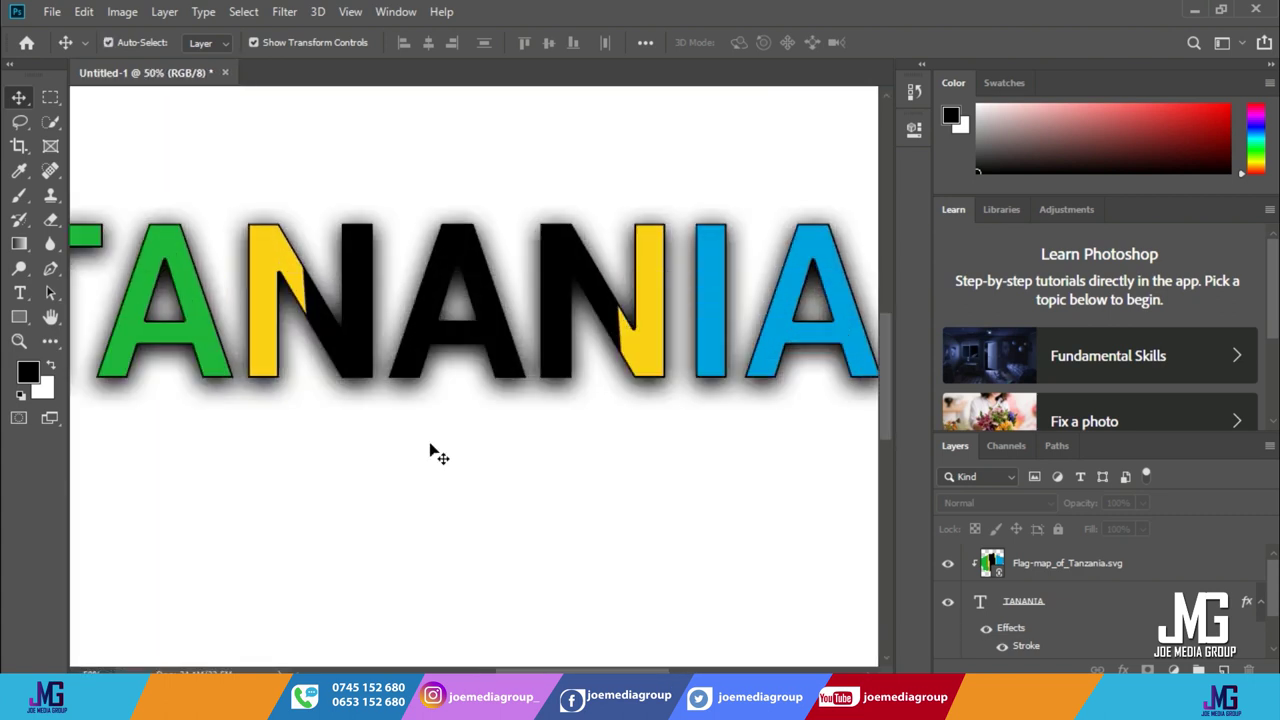
pyautogui.hotkey('ctrl', '-')
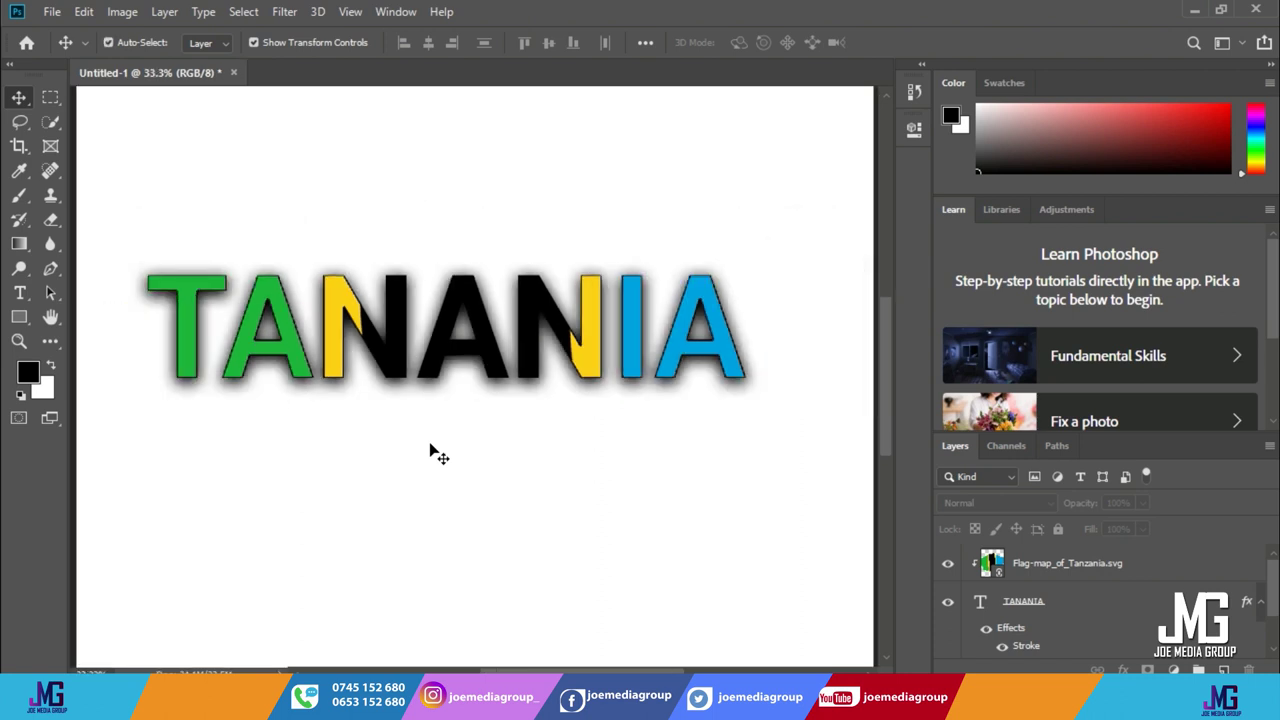
pyautogui.click(548, 328)
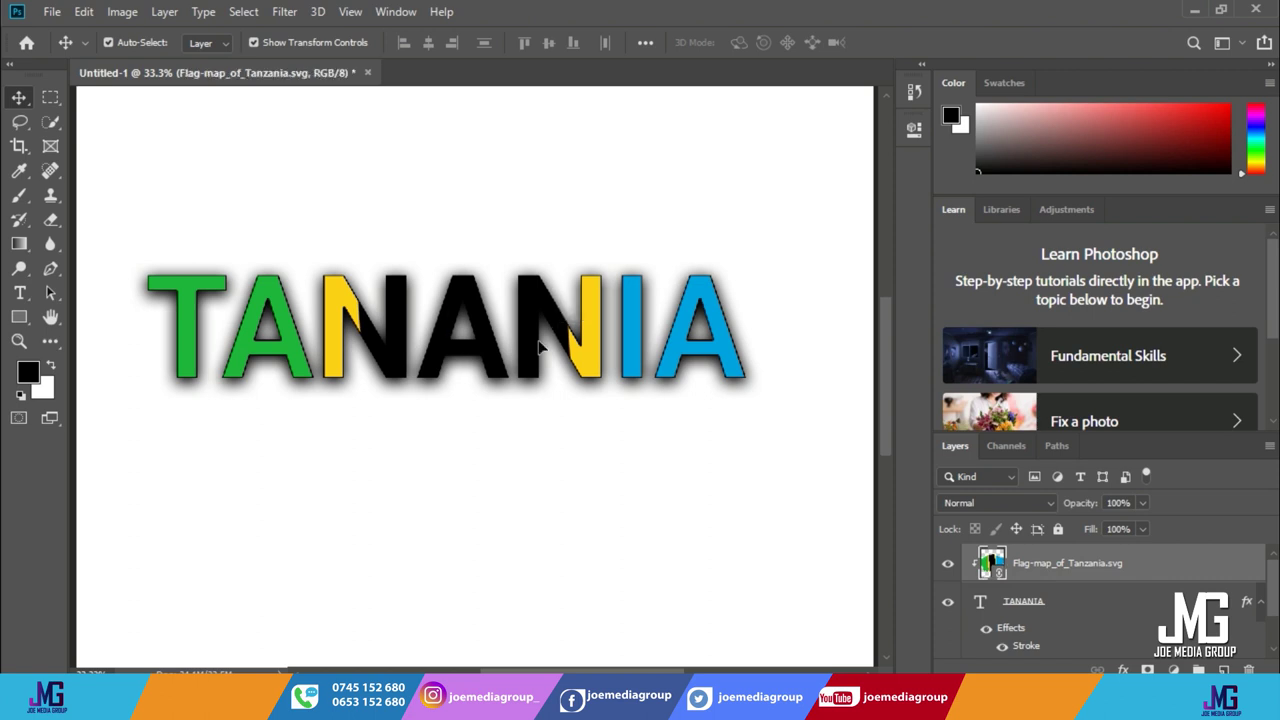